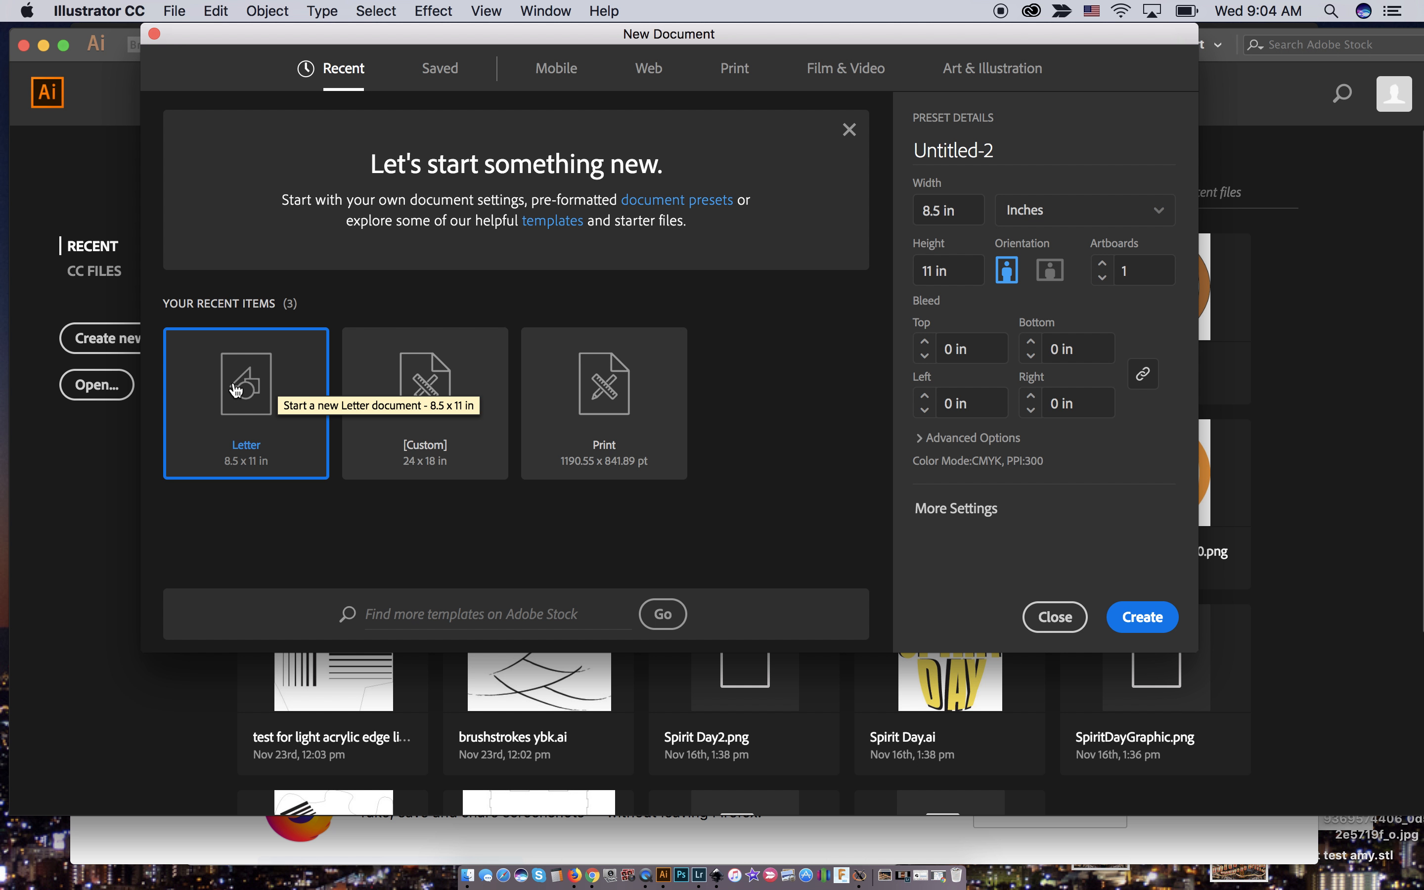
# Create a Letter document and place MP laser pendant draft.png in the upper-left area of the artboard
pyautogui.click(1144, 619)
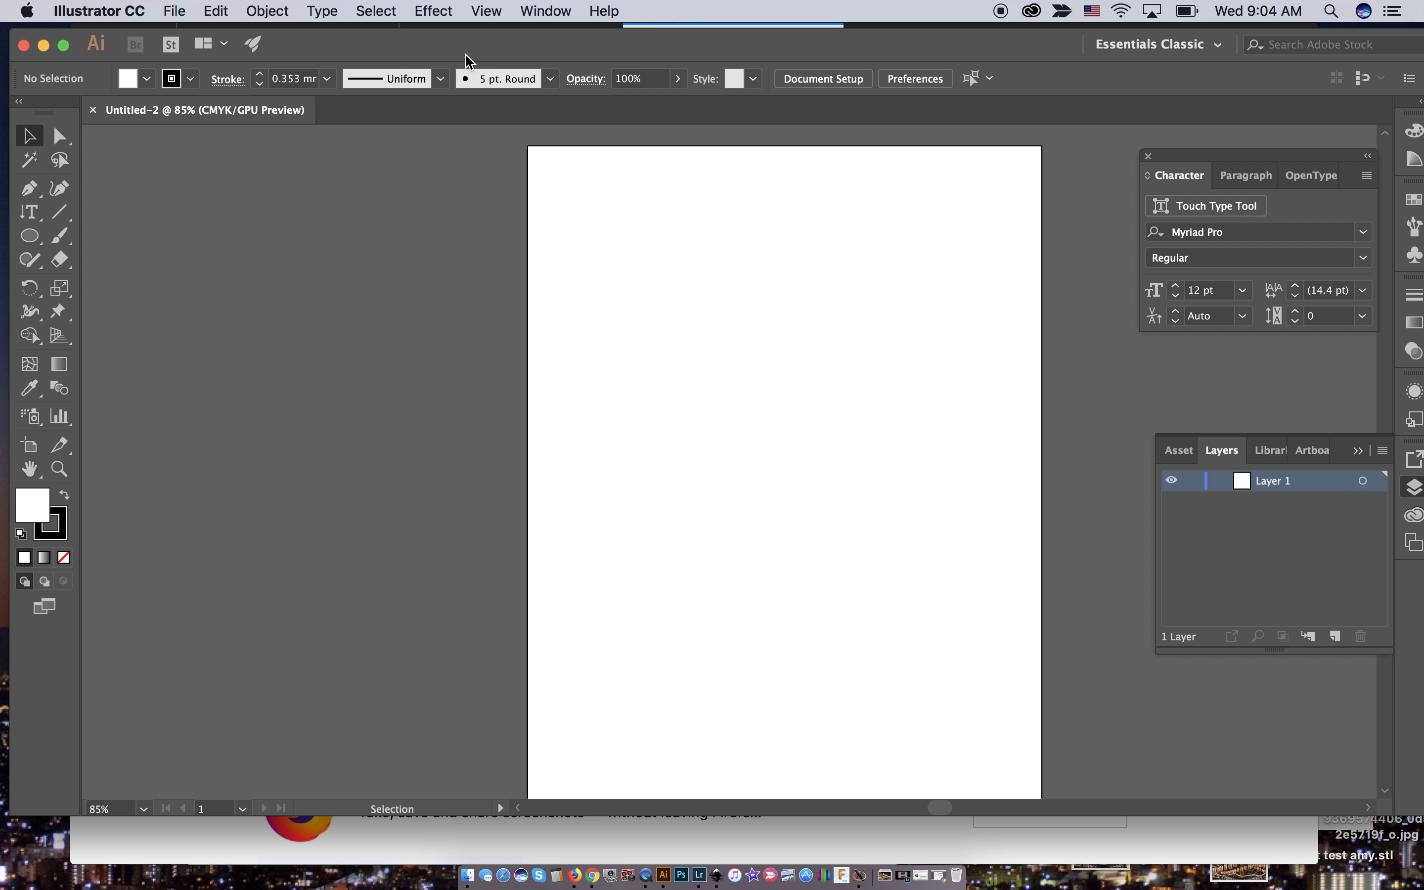
pyautogui.click(177, 8)
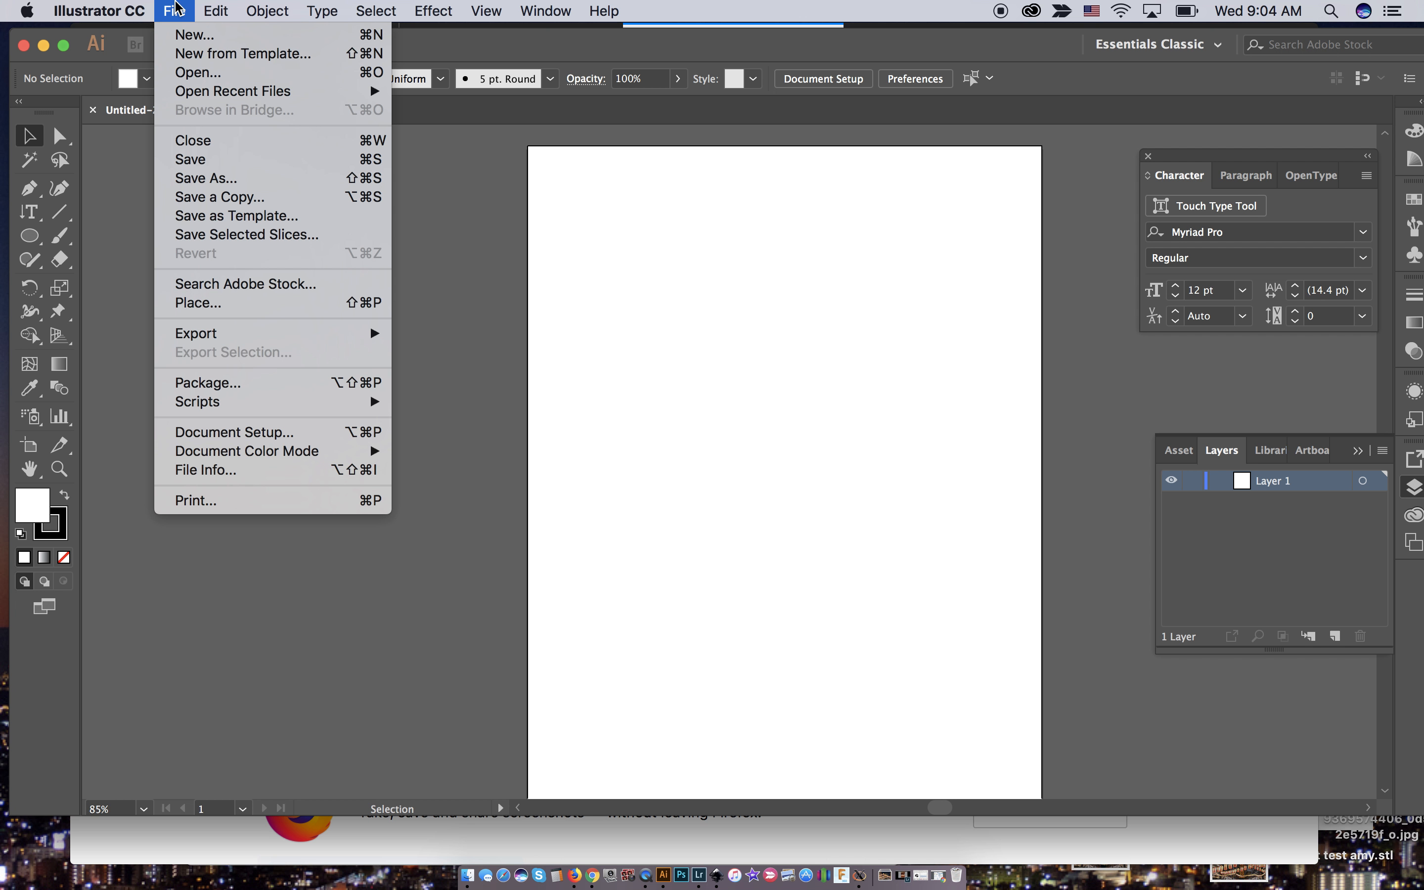
pyautogui.click(222, 304)
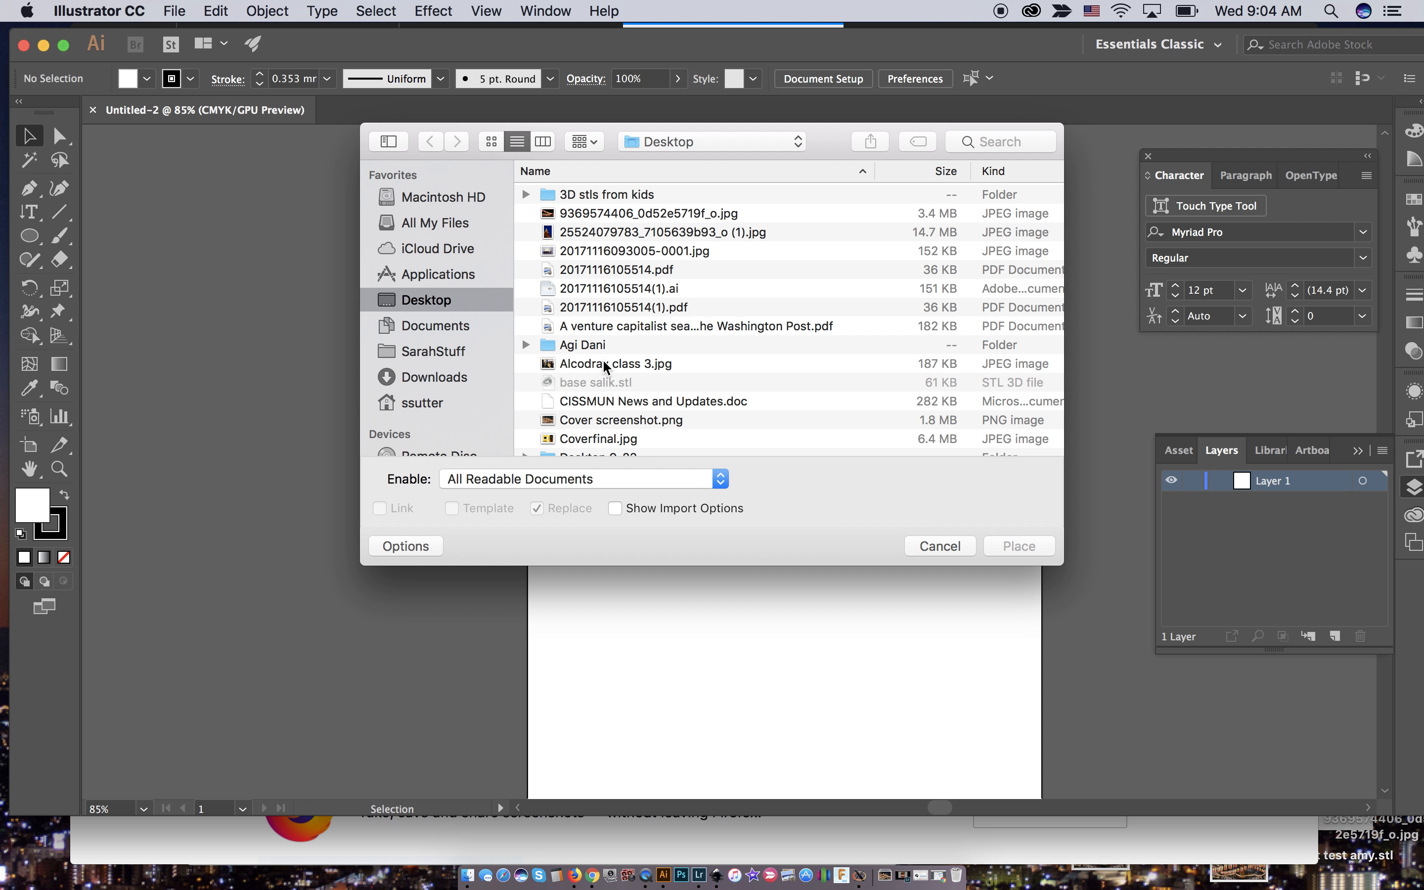
pyautogui.scroll(-15, 629, 349)
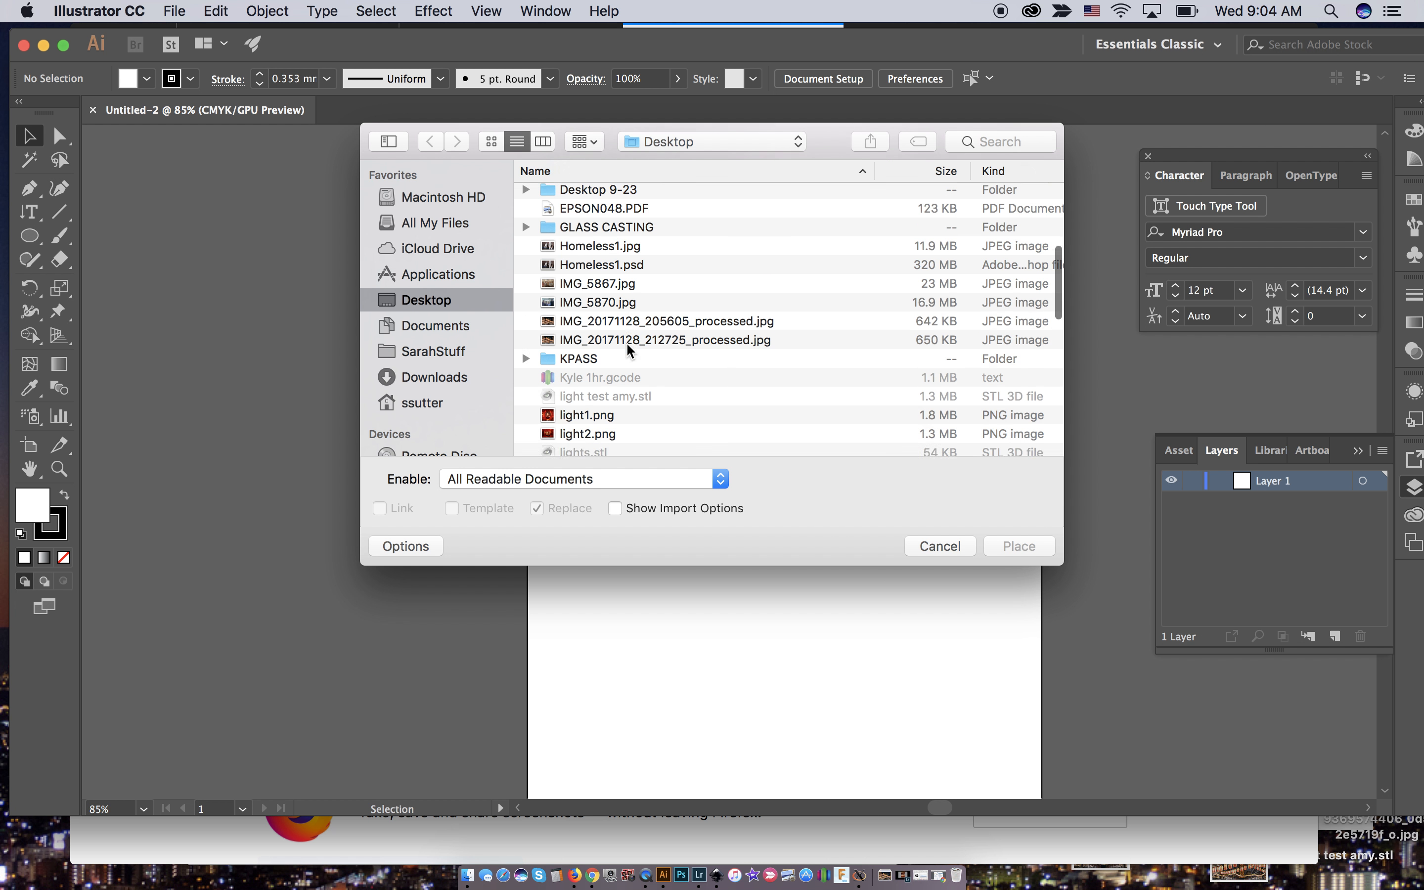
pyautogui.scroll(-2, 626, 348)
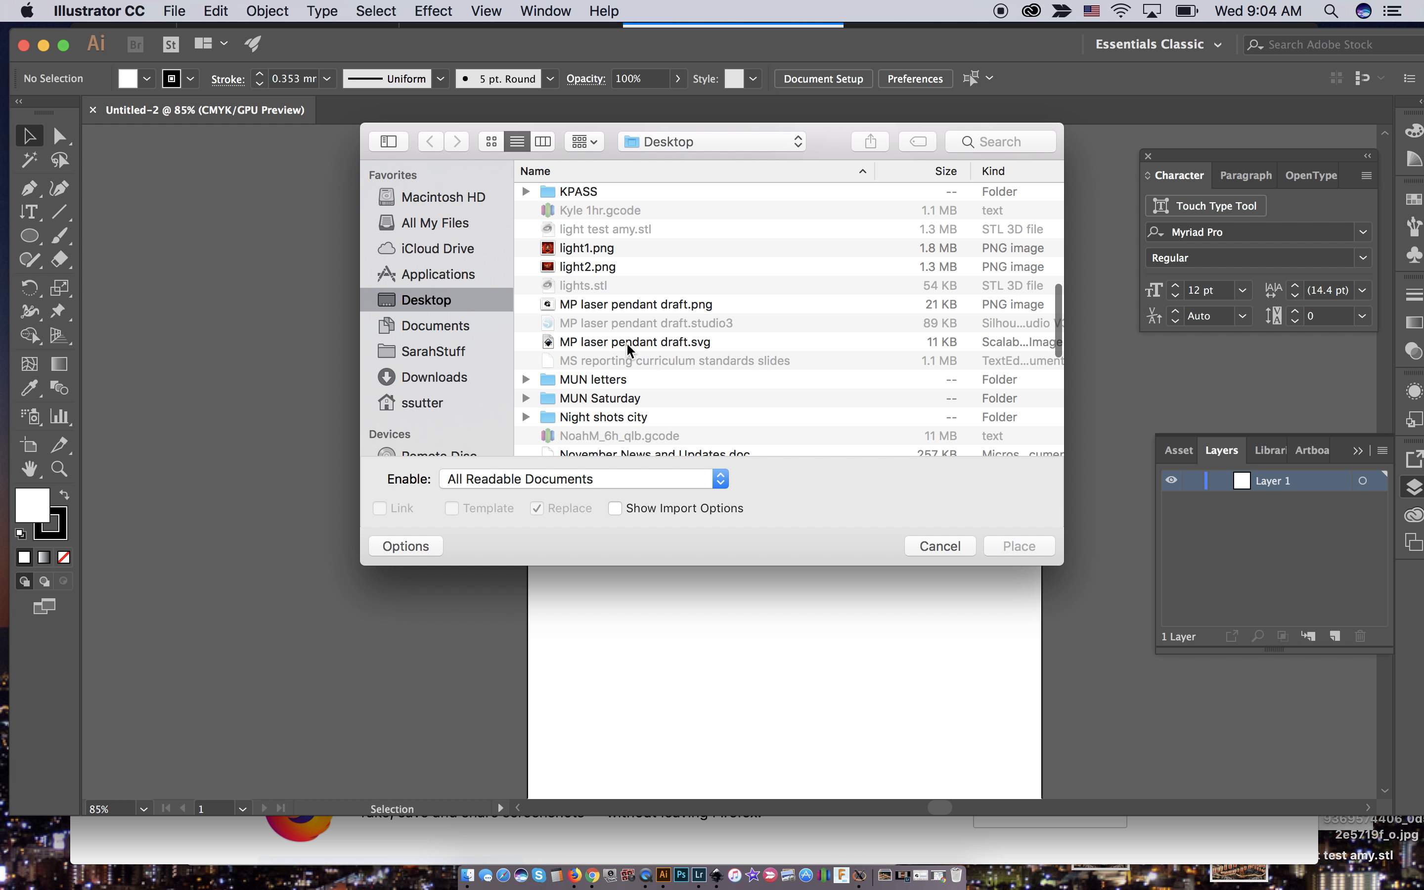
pyautogui.click(673, 305)
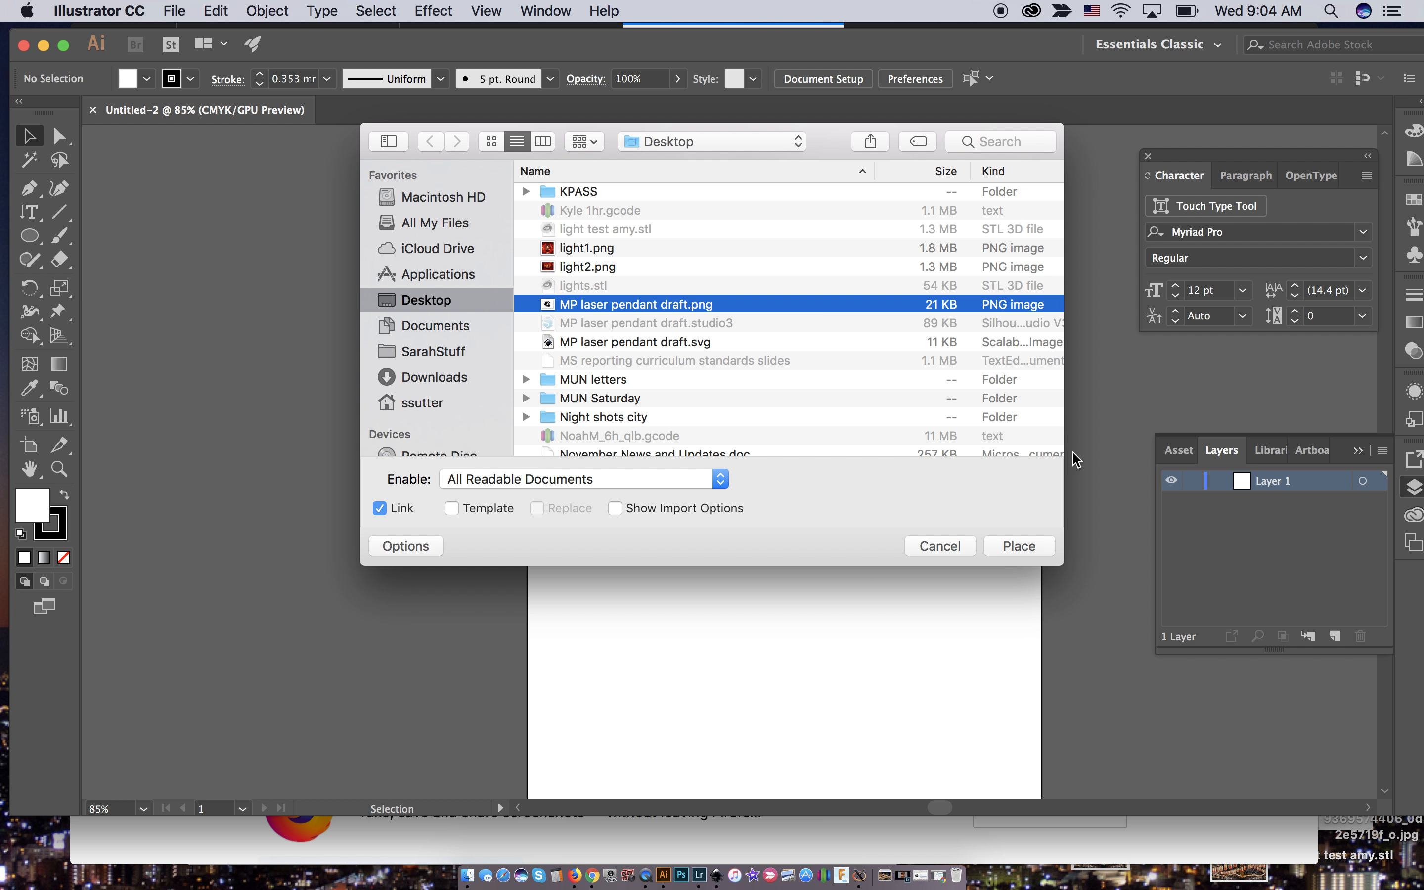
pyautogui.click(1032, 547)
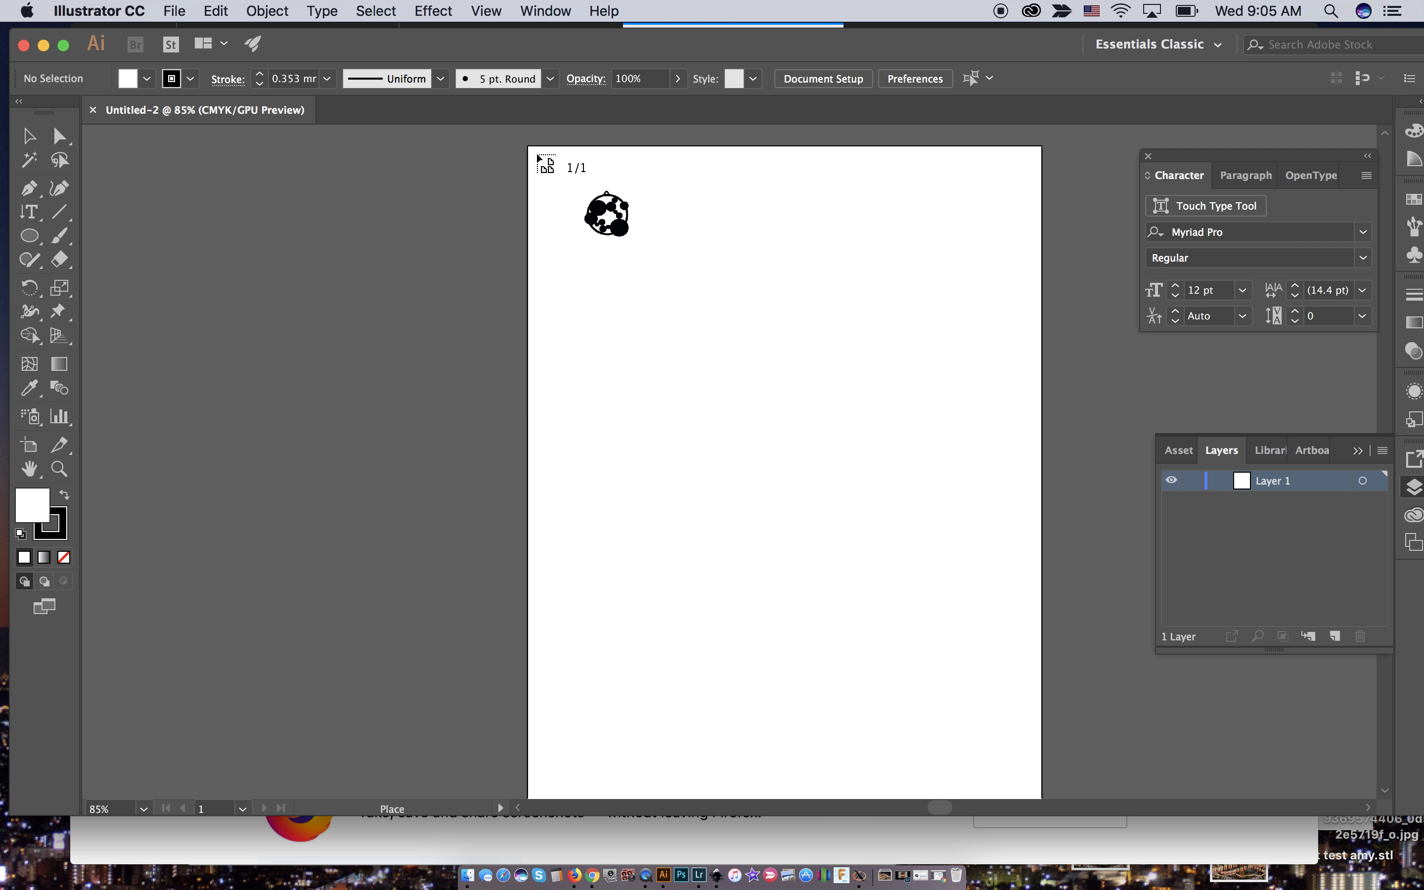
pyautogui.moveTo(534, 154); pyautogui.dragTo(684, 334)
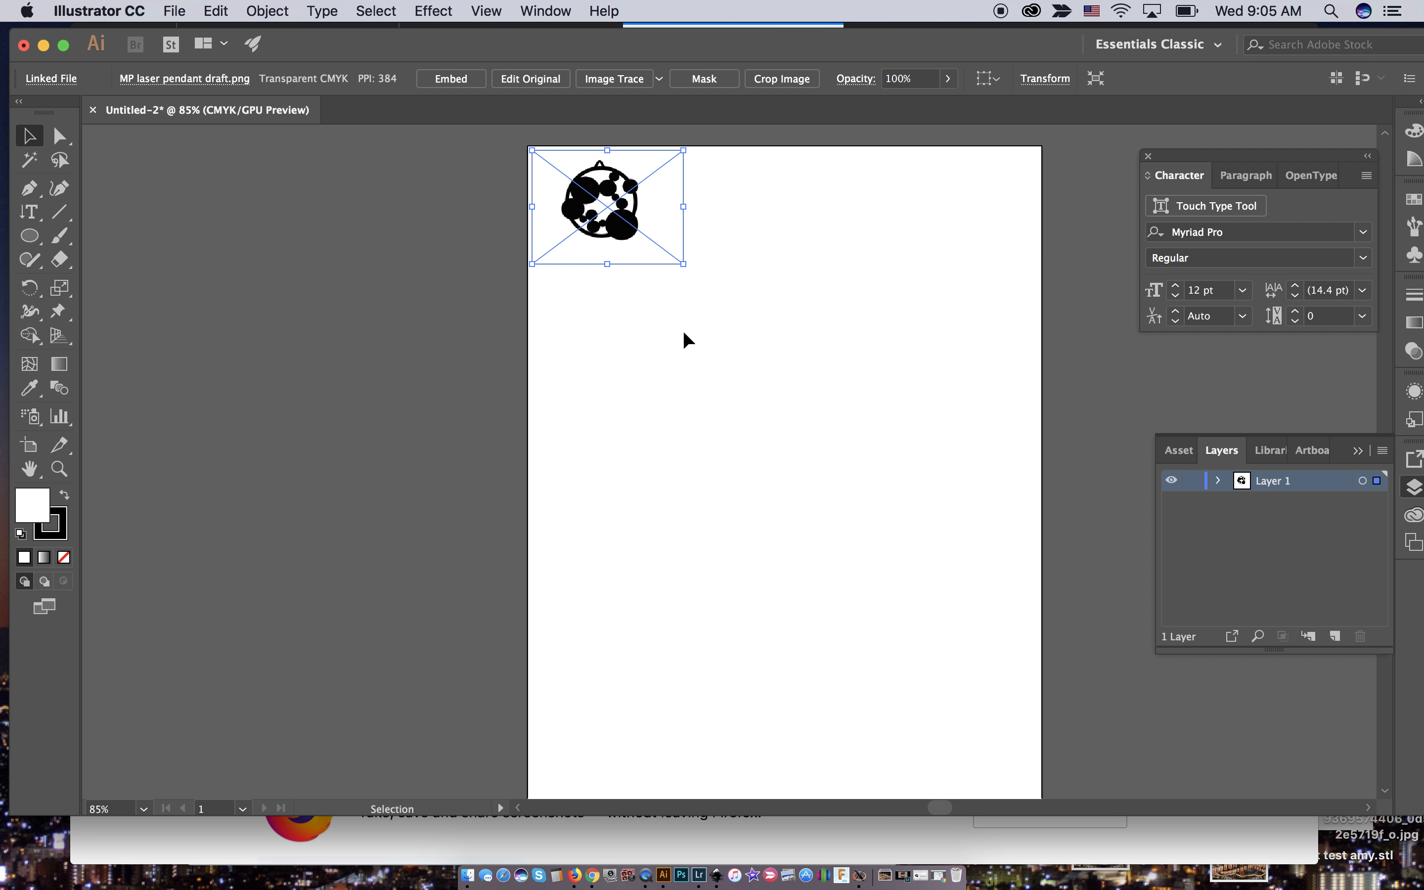
# Show the rulers around the document with the placed pendant image in close view
pyautogui.press('super+equal')
pyautogui.press('super+equal')
pyautogui.press('super+equal')
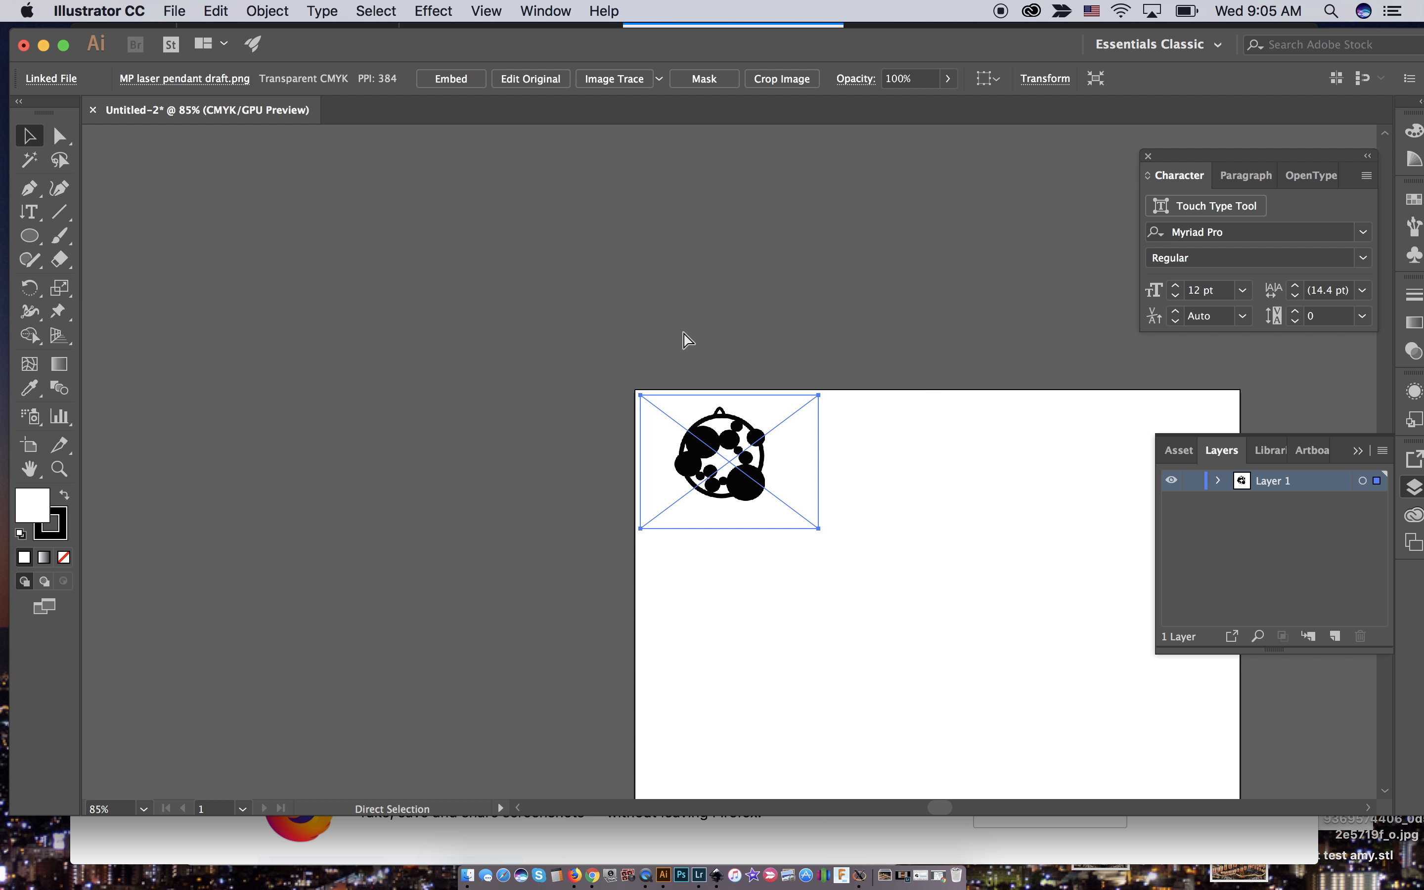
pyautogui.press('super+equal')
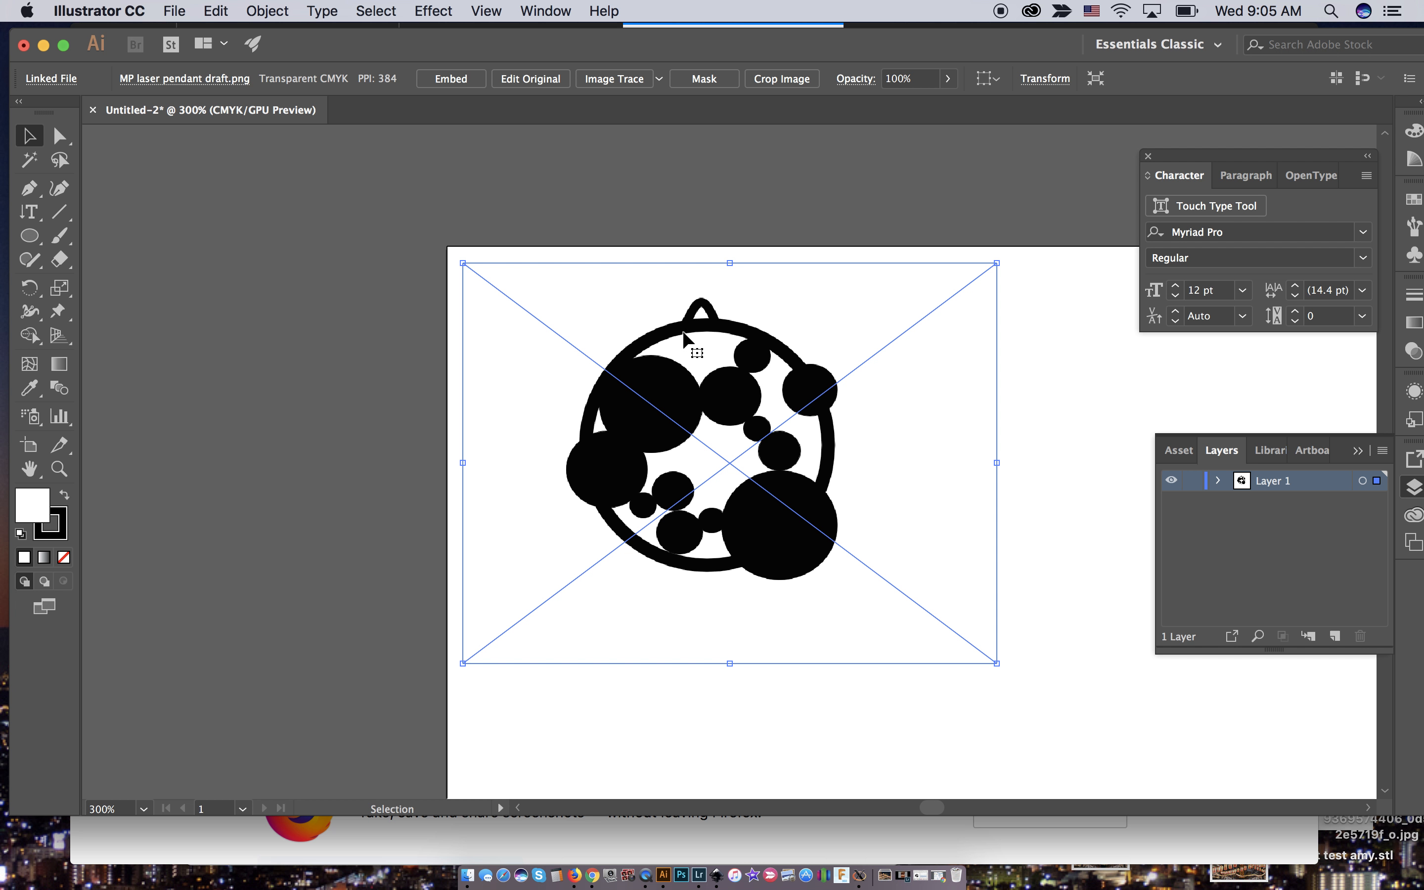
pyautogui.press('super')
pyautogui.press('super+r')
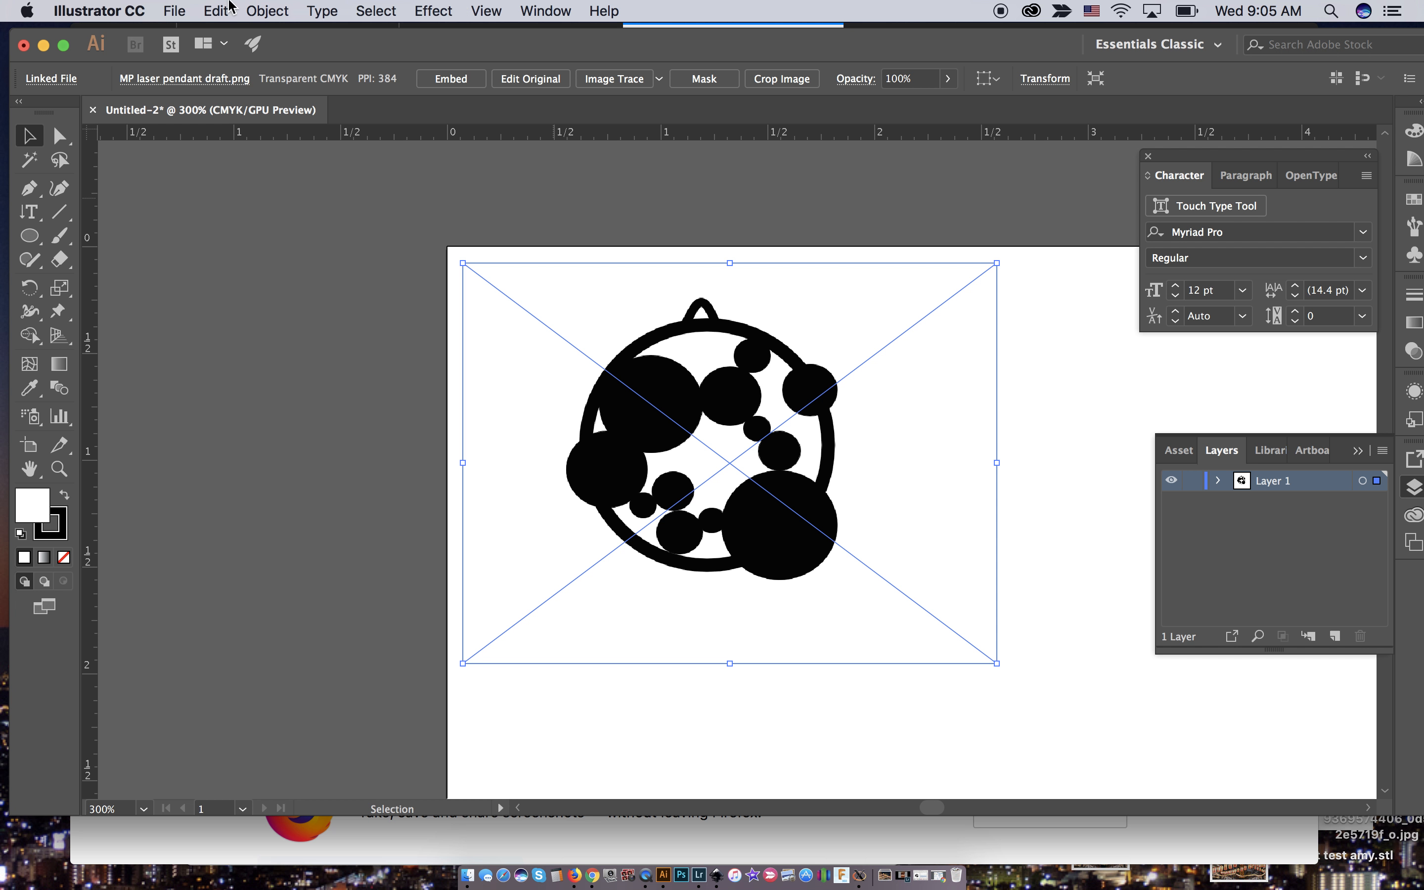
# Check the document's general measurement units in the Units preferences
pyautogui.click(136, 11)
pyautogui.moveTo(127, 75)
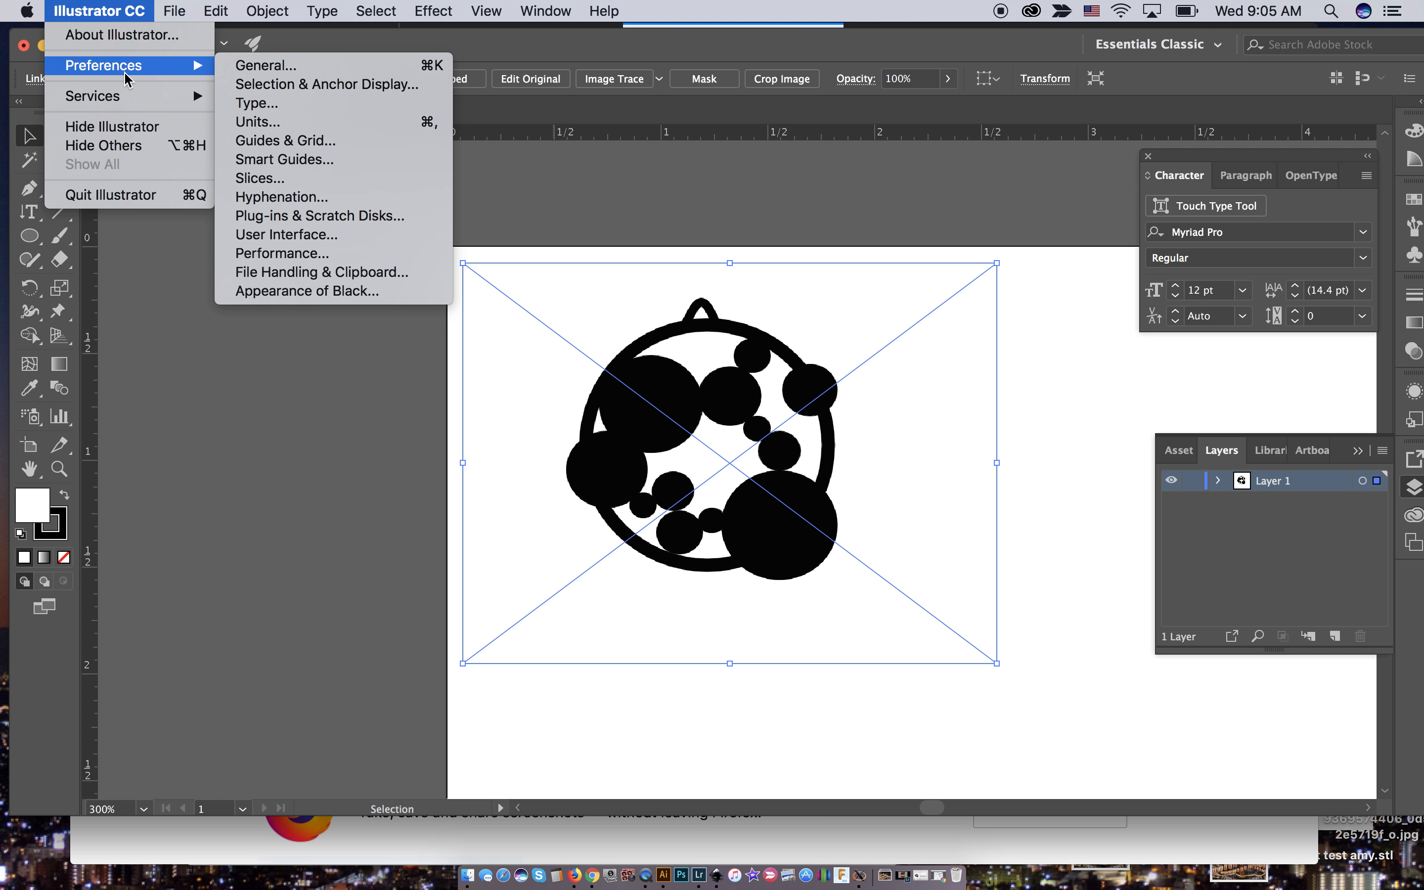
pyautogui.click(262, 122)
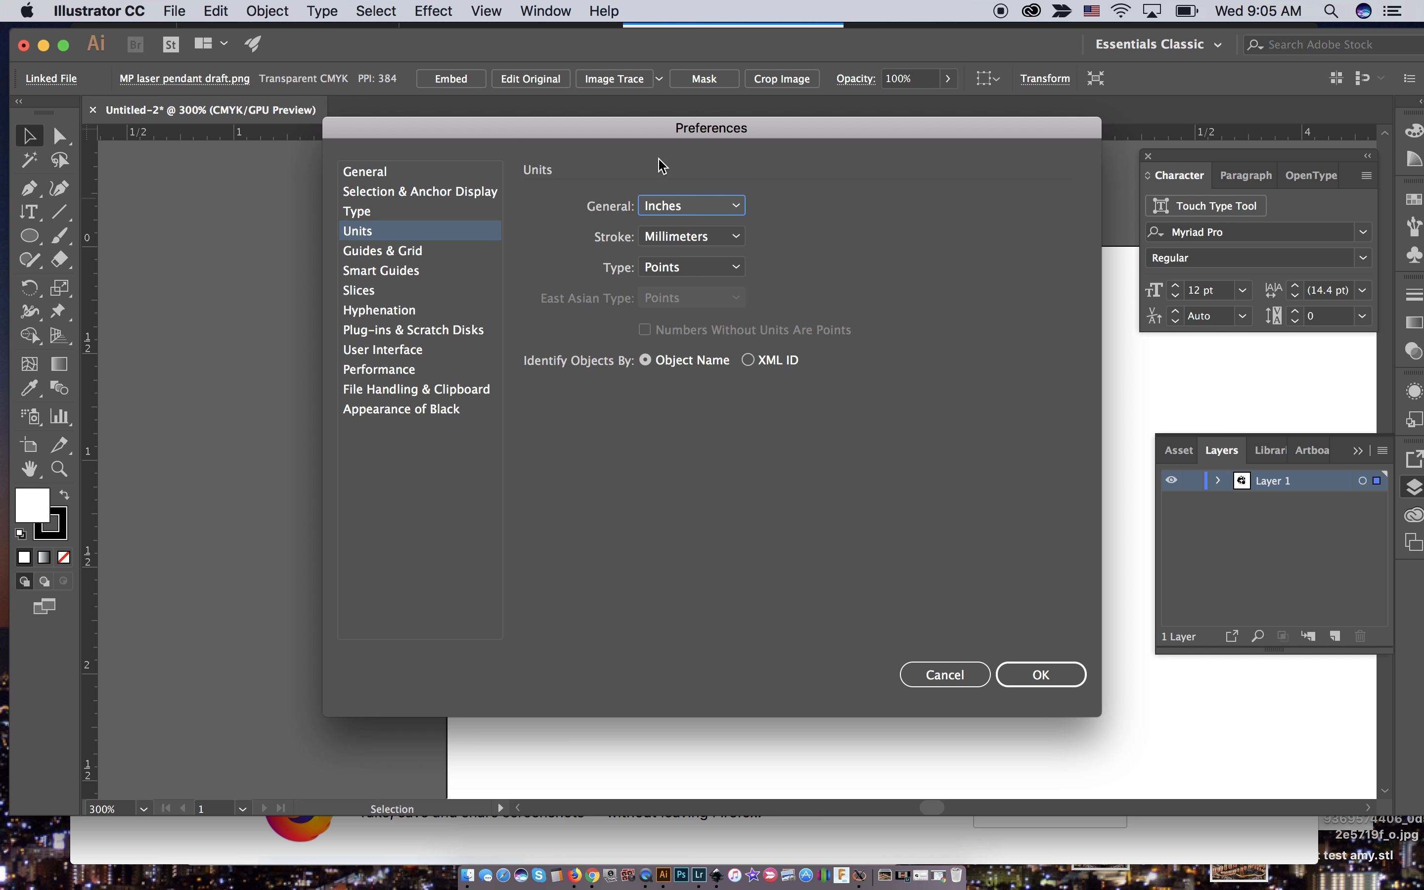
pyautogui.click(1054, 678)
# Enlarge the placed image to about 2.7 in wide and move it so the pendant sits in the artboard's upper-left corner
pyautogui.moveTo(999, 663); pyautogui.dragTo(1046, 692)
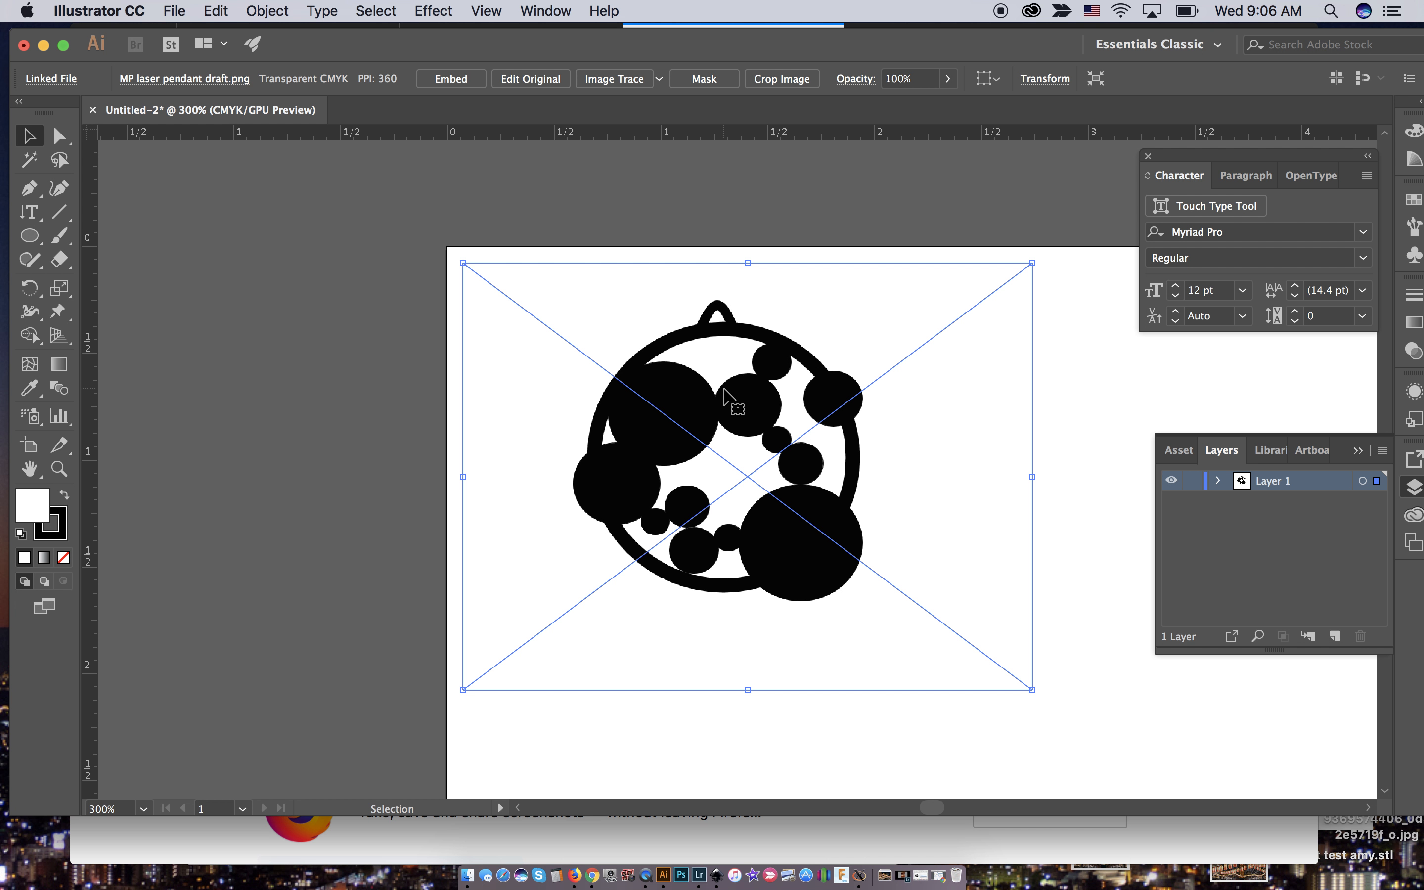
pyautogui.moveTo(732, 417); pyautogui.dragTo(642, 370)
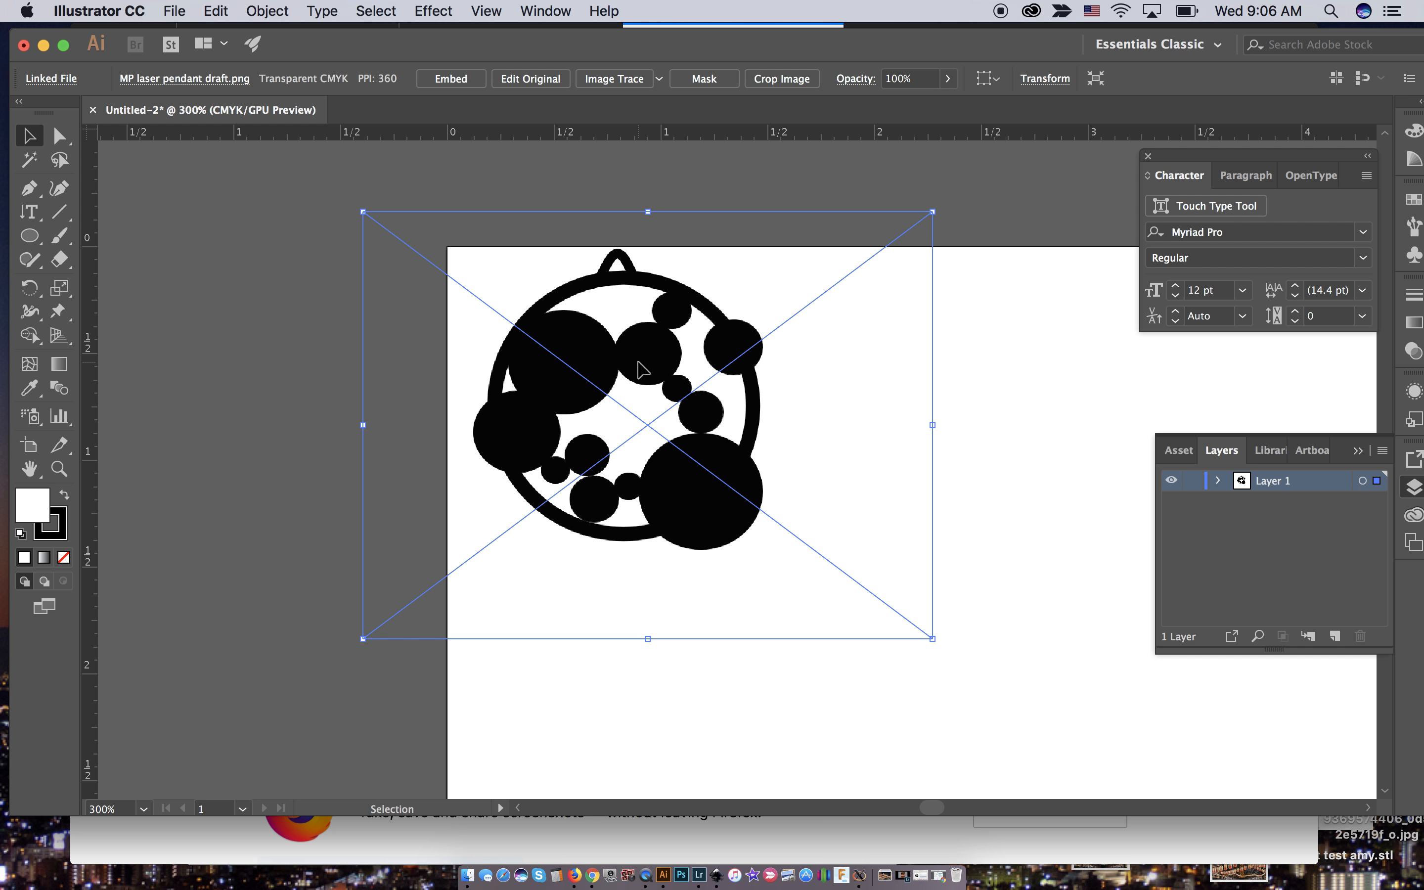
pyautogui.press('Left')
pyautogui.press('Left')
pyautogui.press('Left')
pyautogui.press('Left')
pyautogui.press('Left')
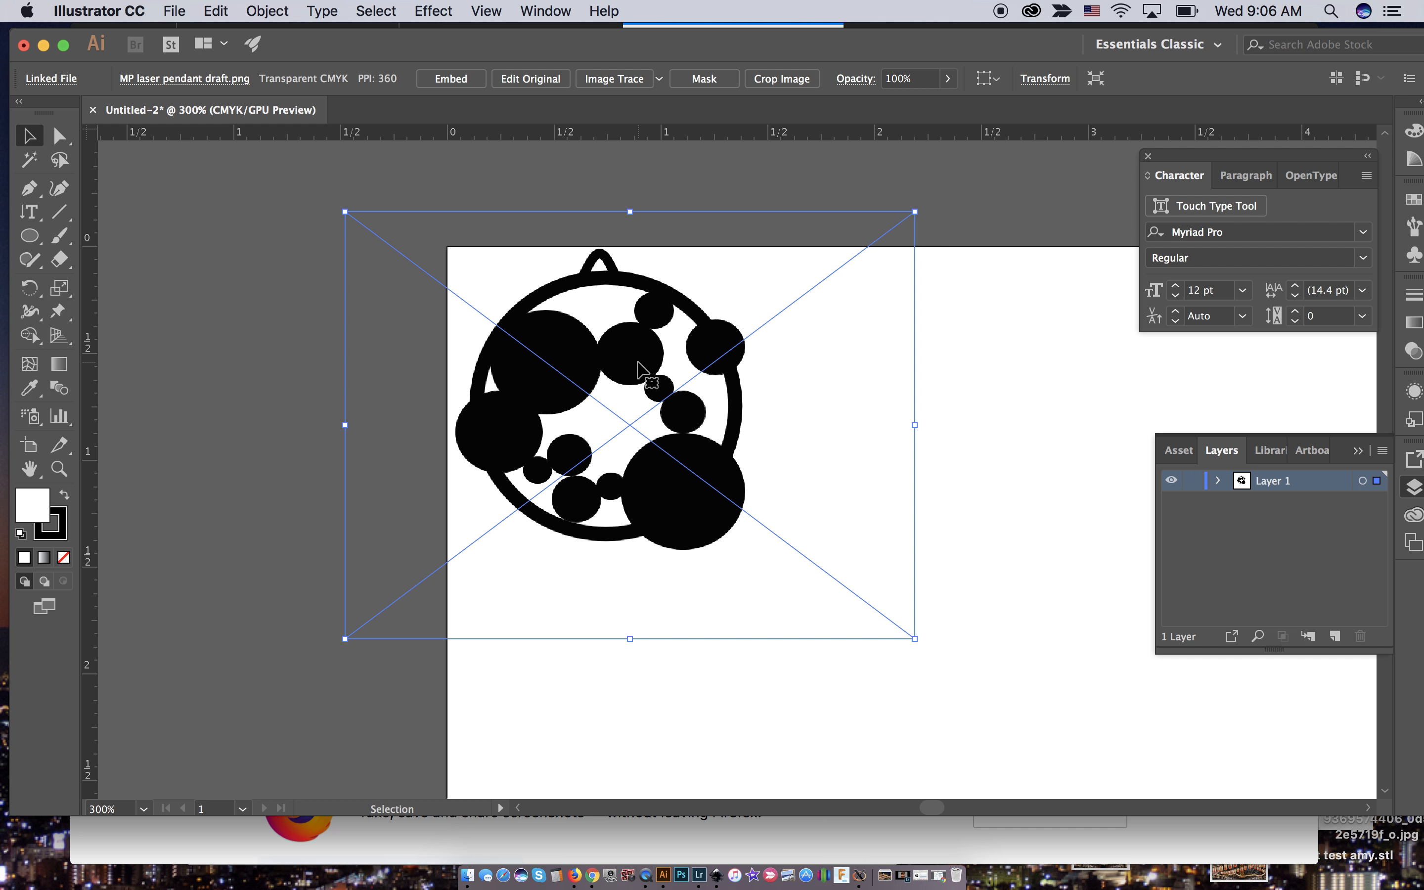
pyautogui.press('Down')
pyautogui.press('Down')
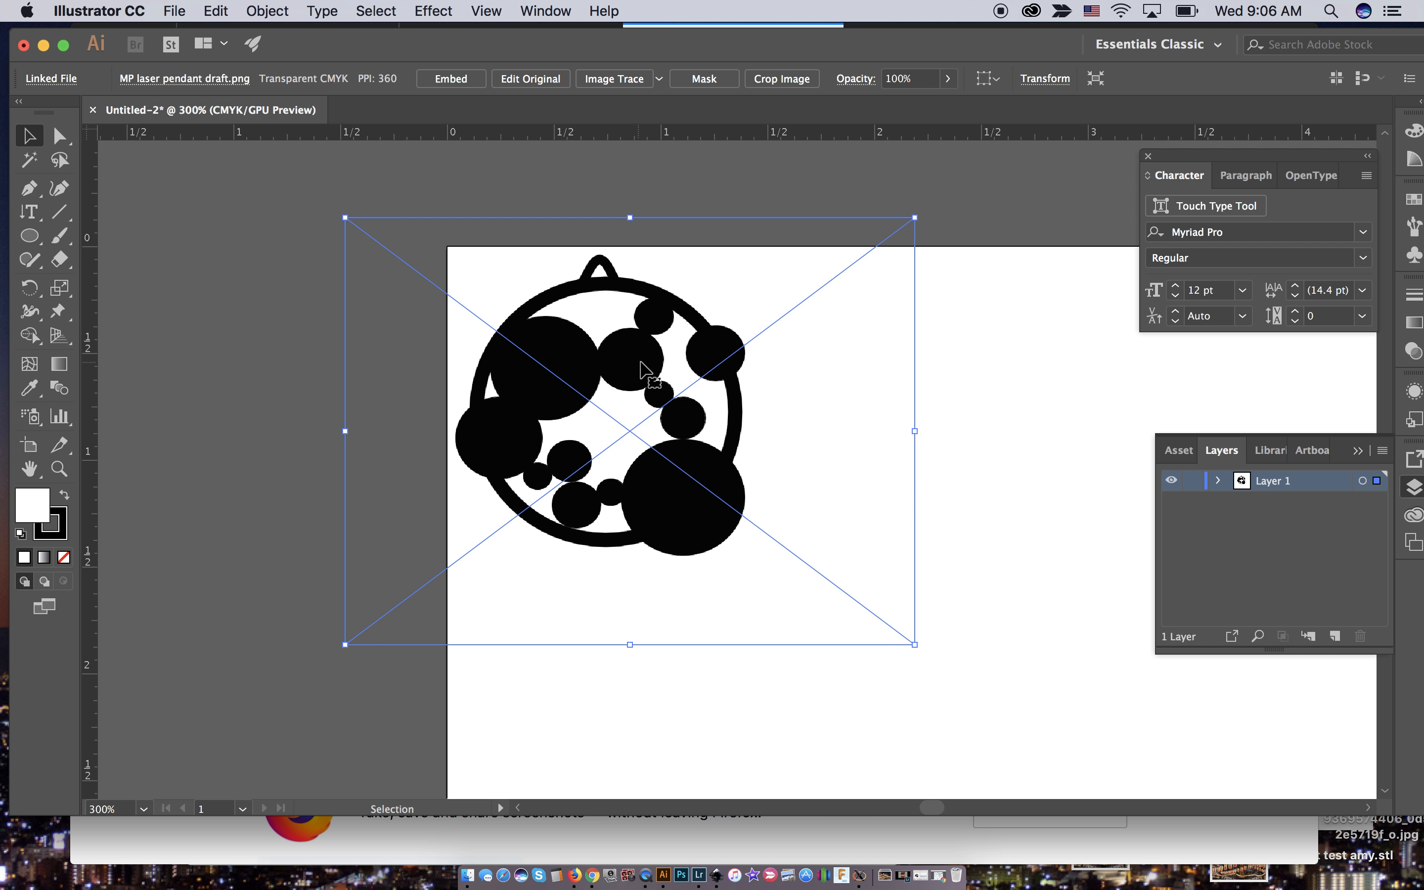
# Rasterize the linked pendant image in CMYK at High (300 ppi) with a transparent background
pyautogui.doubleClick(621, 364)
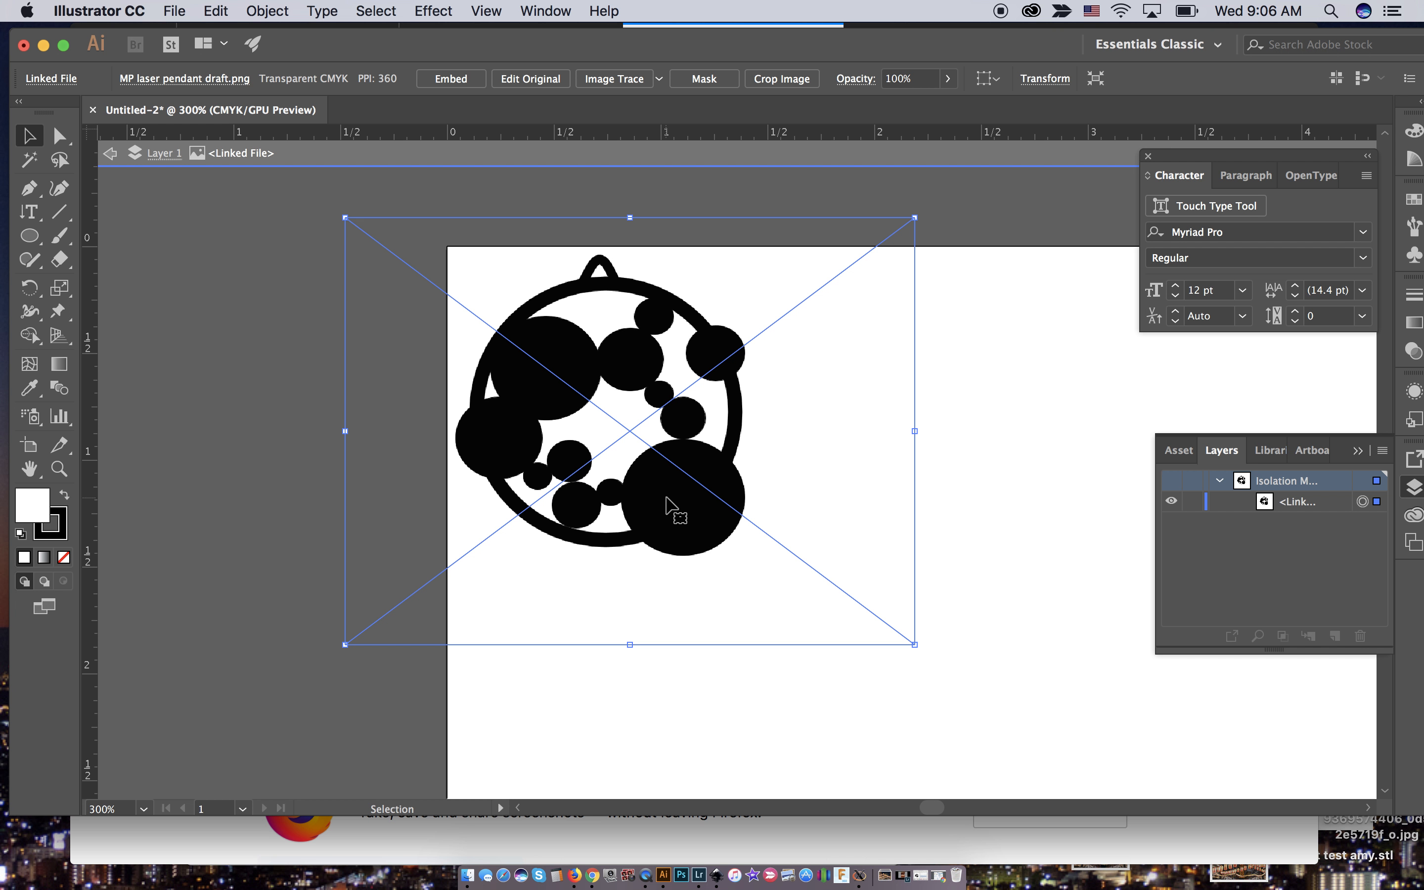
pyautogui.press('Escape')
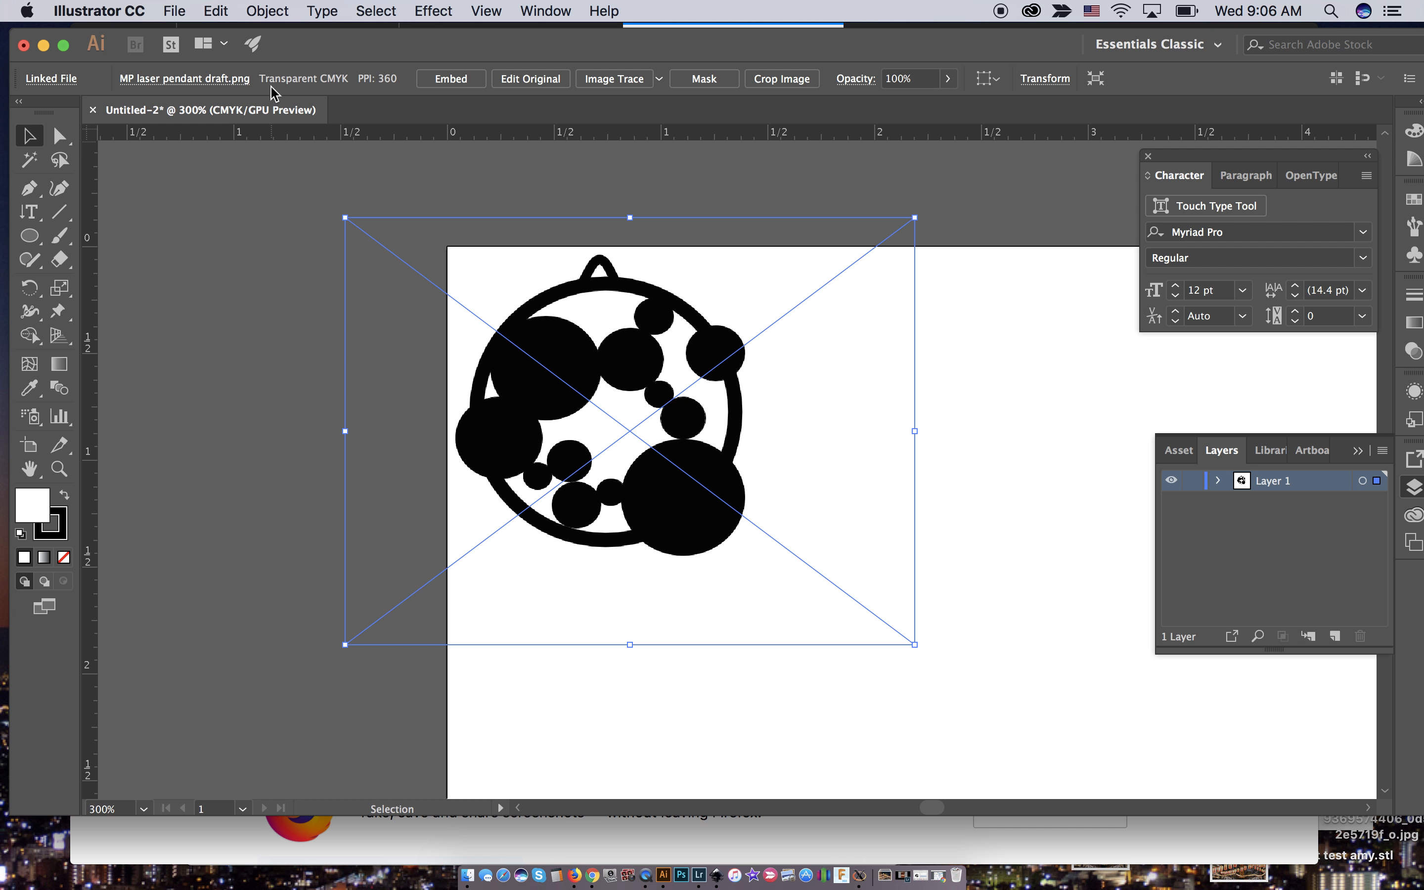
pyautogui.click(277, 12)
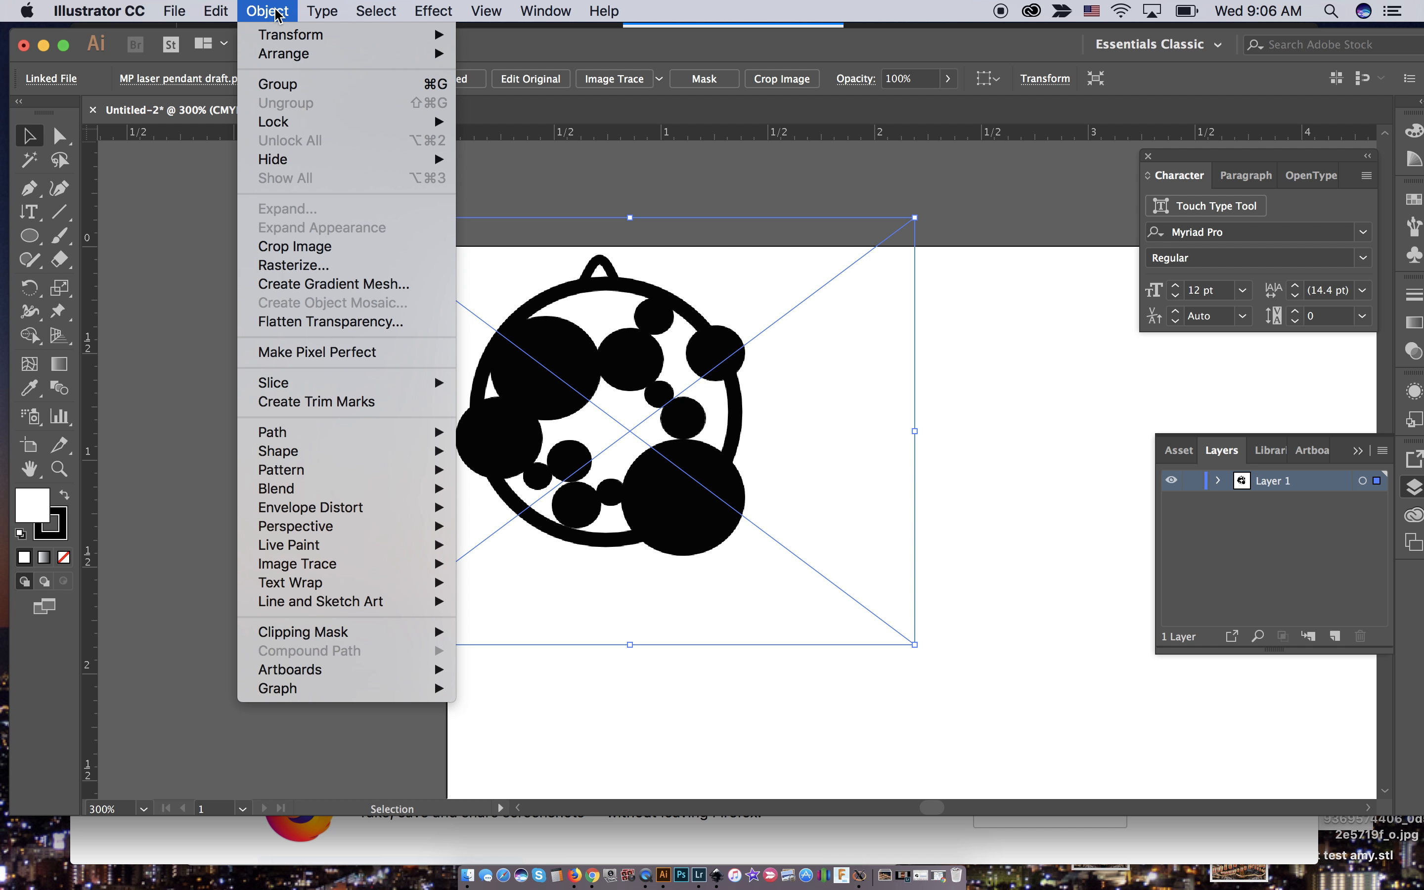
pyautogui.click(295, 266)
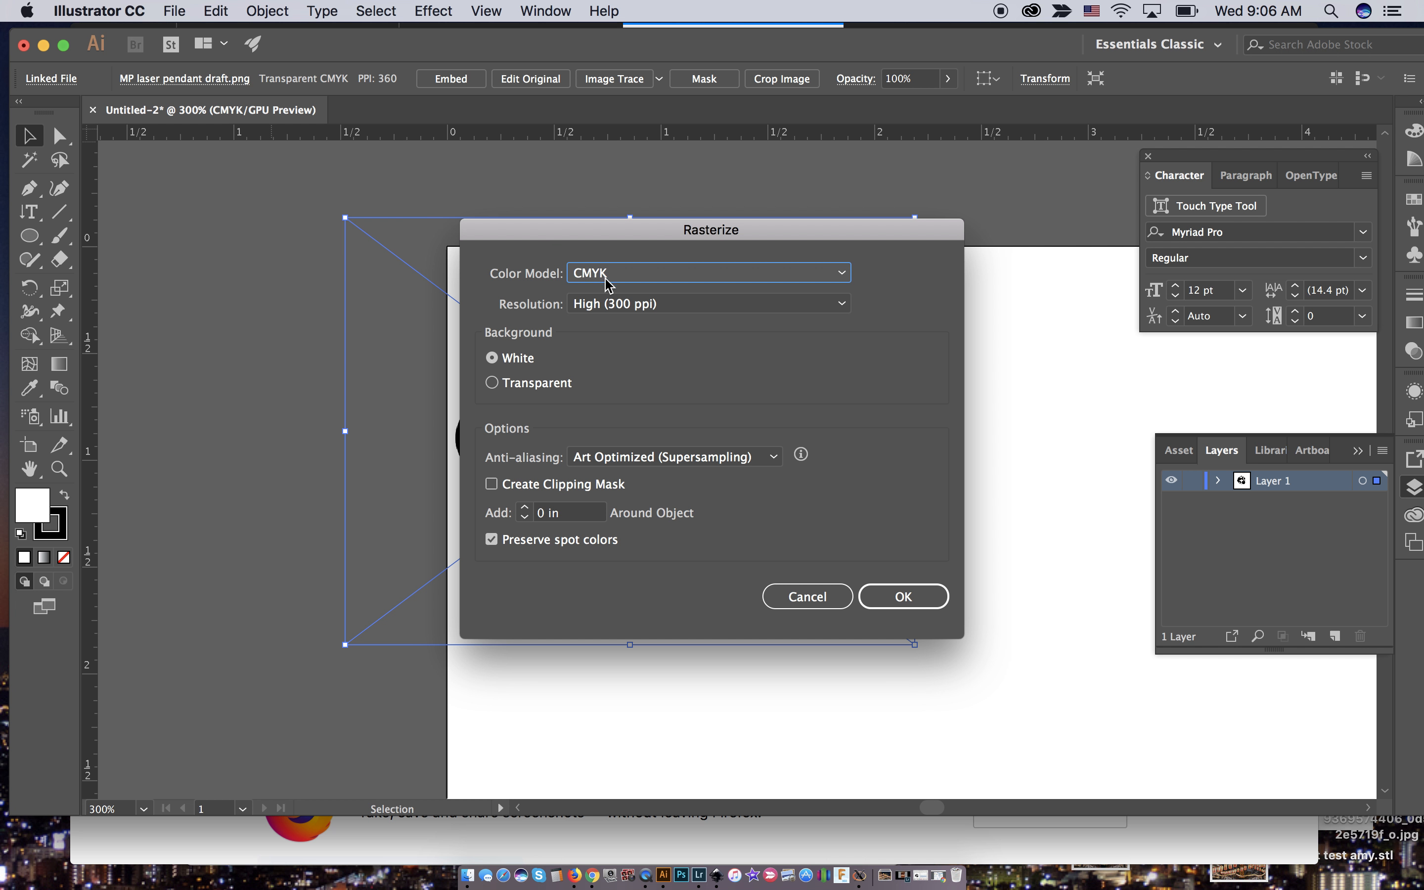
pyautogui.click(492, 383)
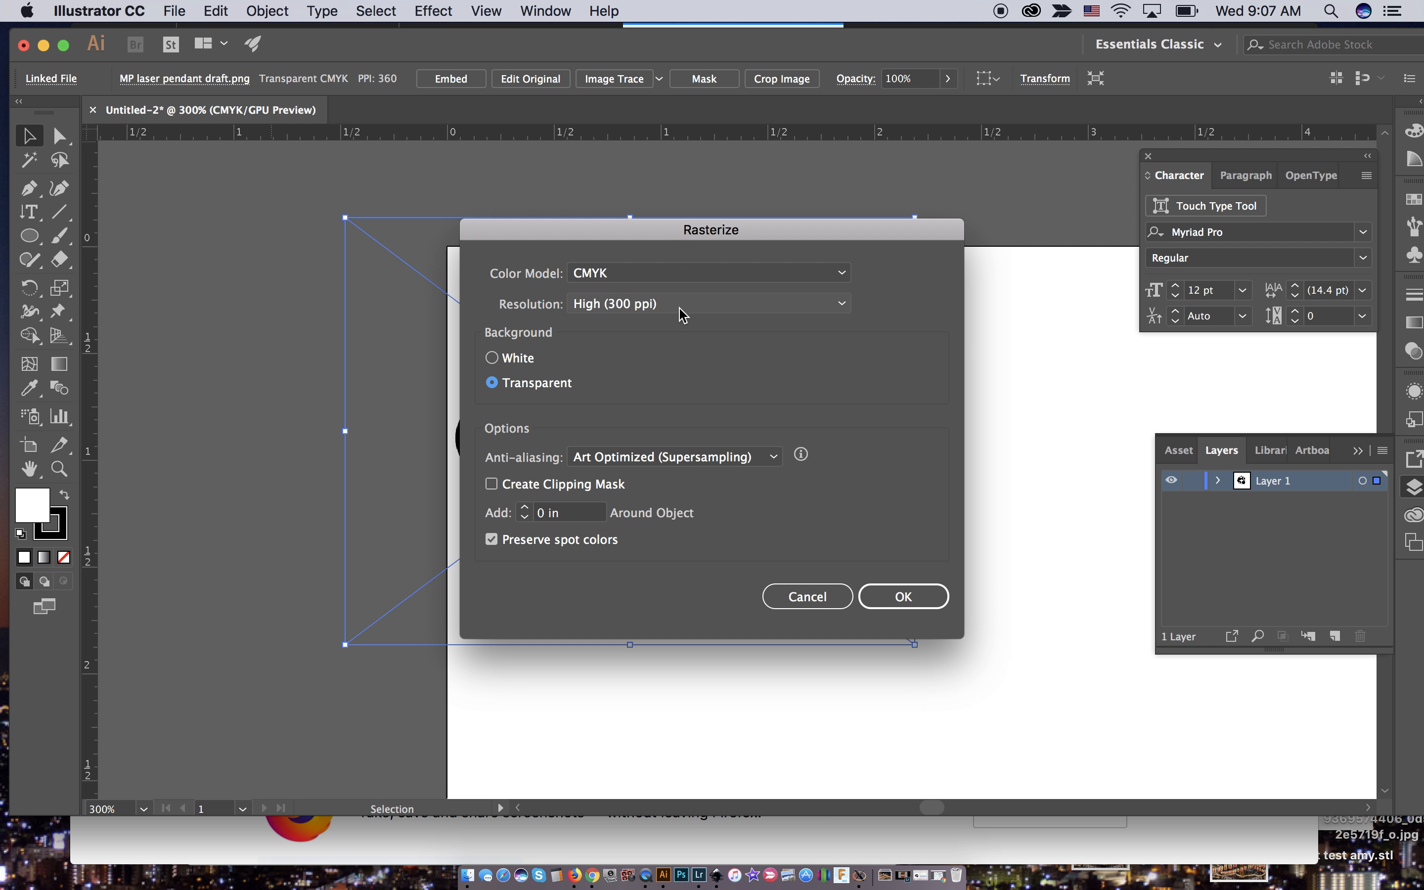
pyautogui.click(889, 590)
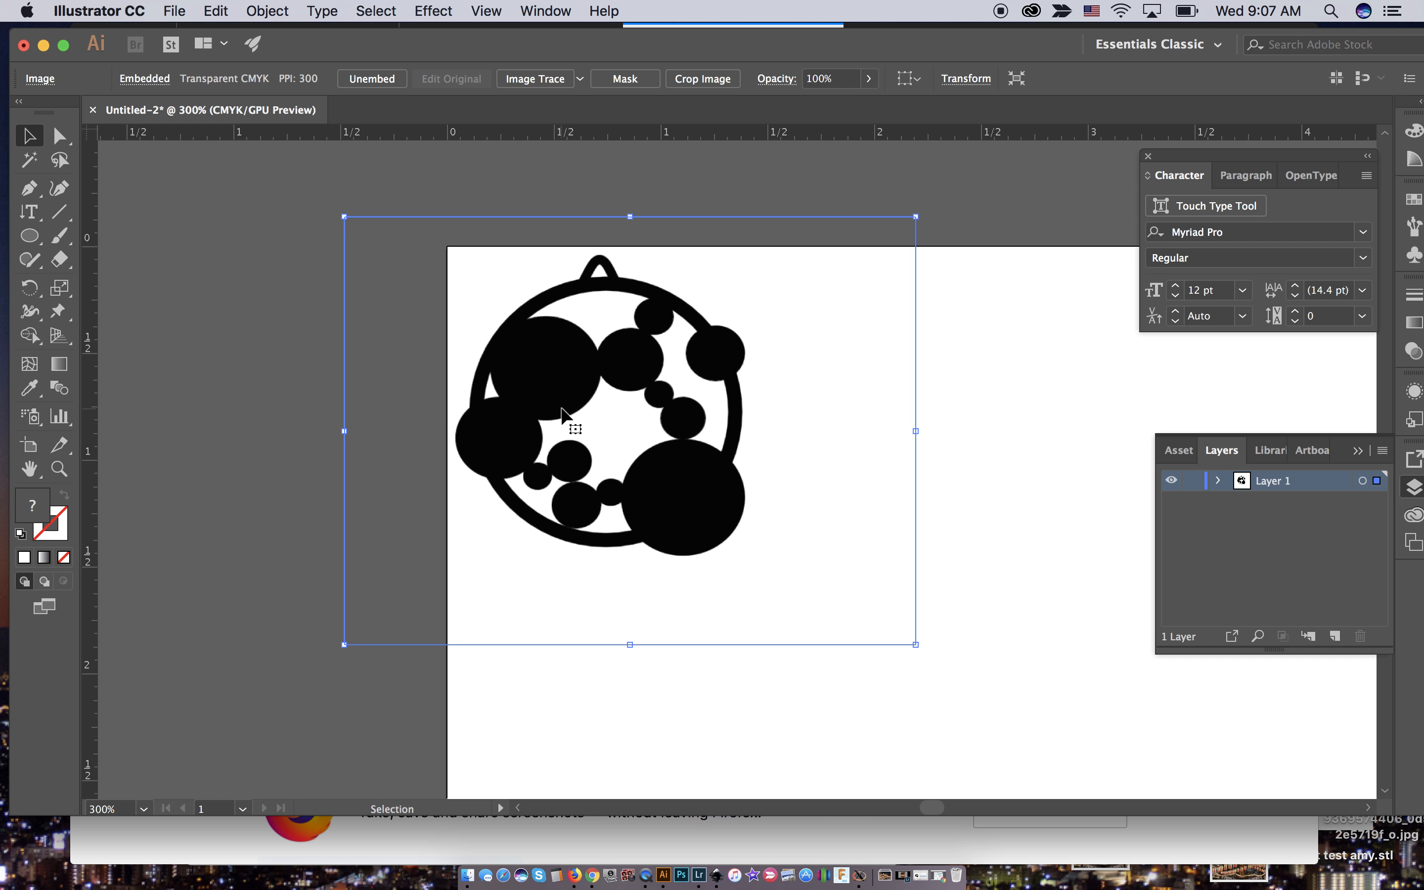
# Shift the rasterized image slightly inward on the artboard and convert it to vector paths with Image Trace Make and Expand
pyautogui.moveTo(559, 402); pyautogui.dragTo(588, 420)
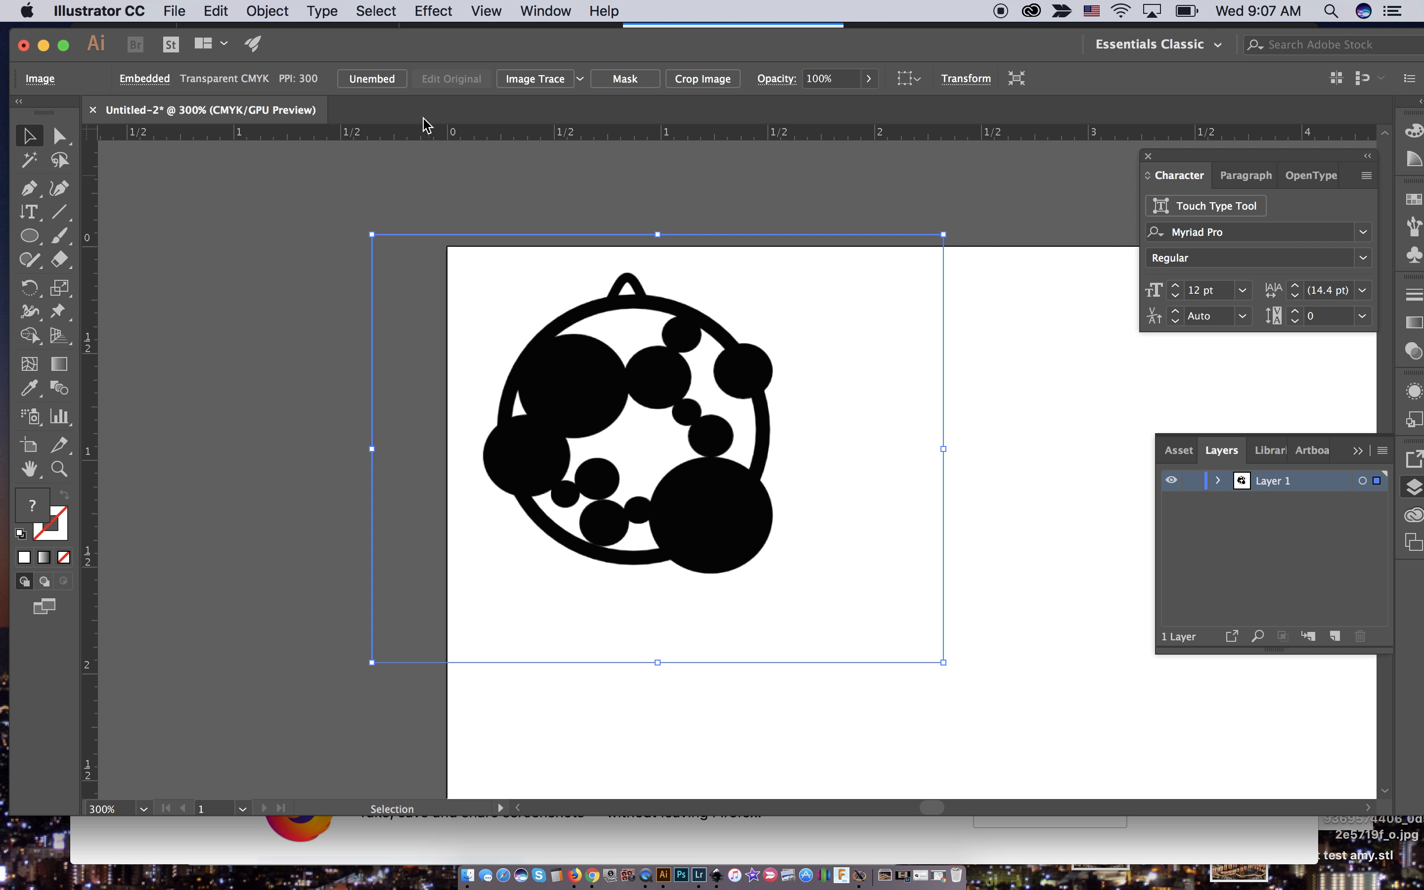
pyautogui.click(261, 8)
pyautogui.moveTo(397, 567)
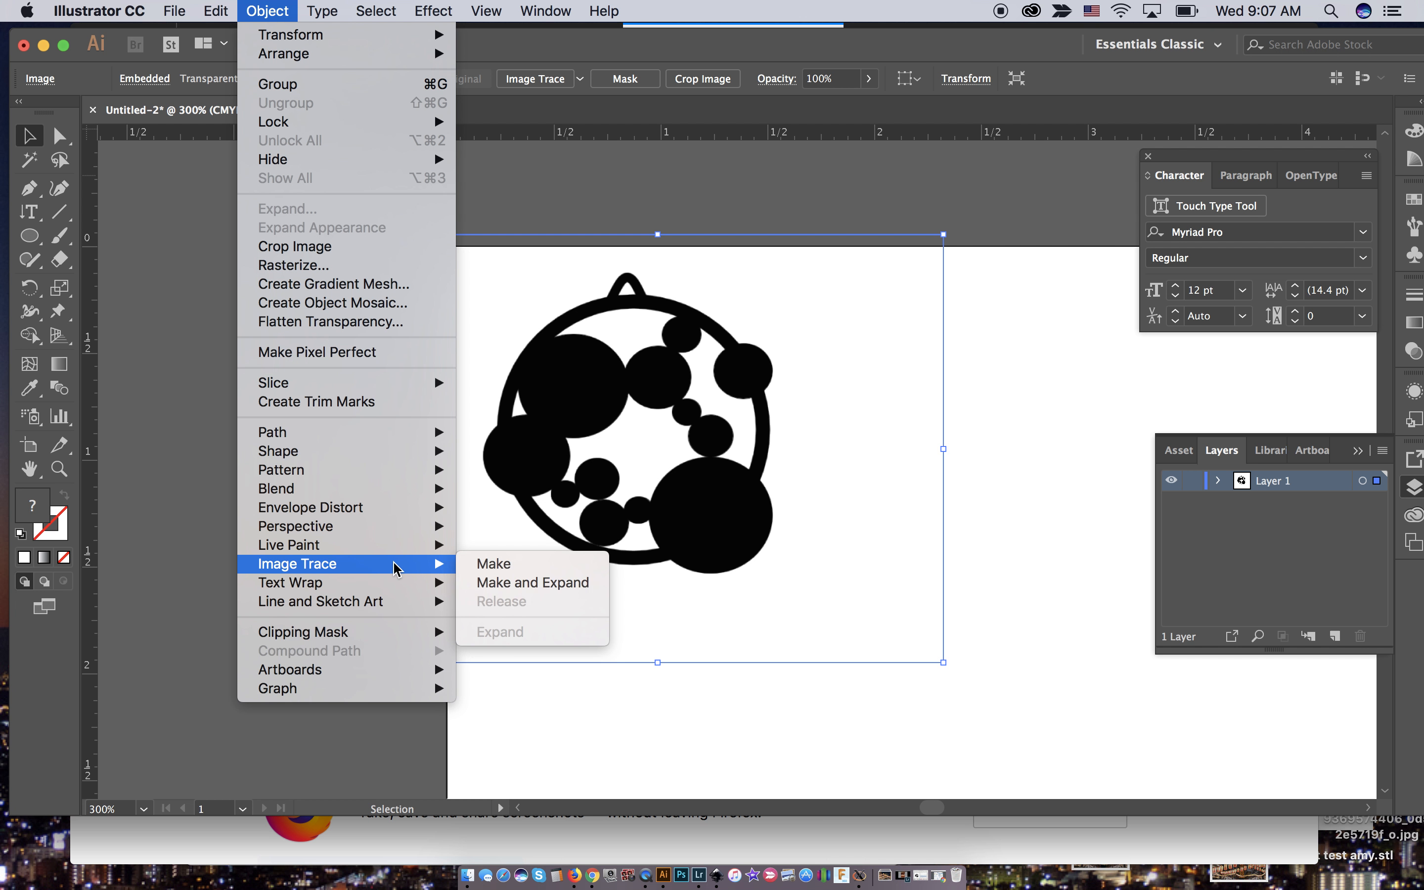
pyautogui.click(499, 584)
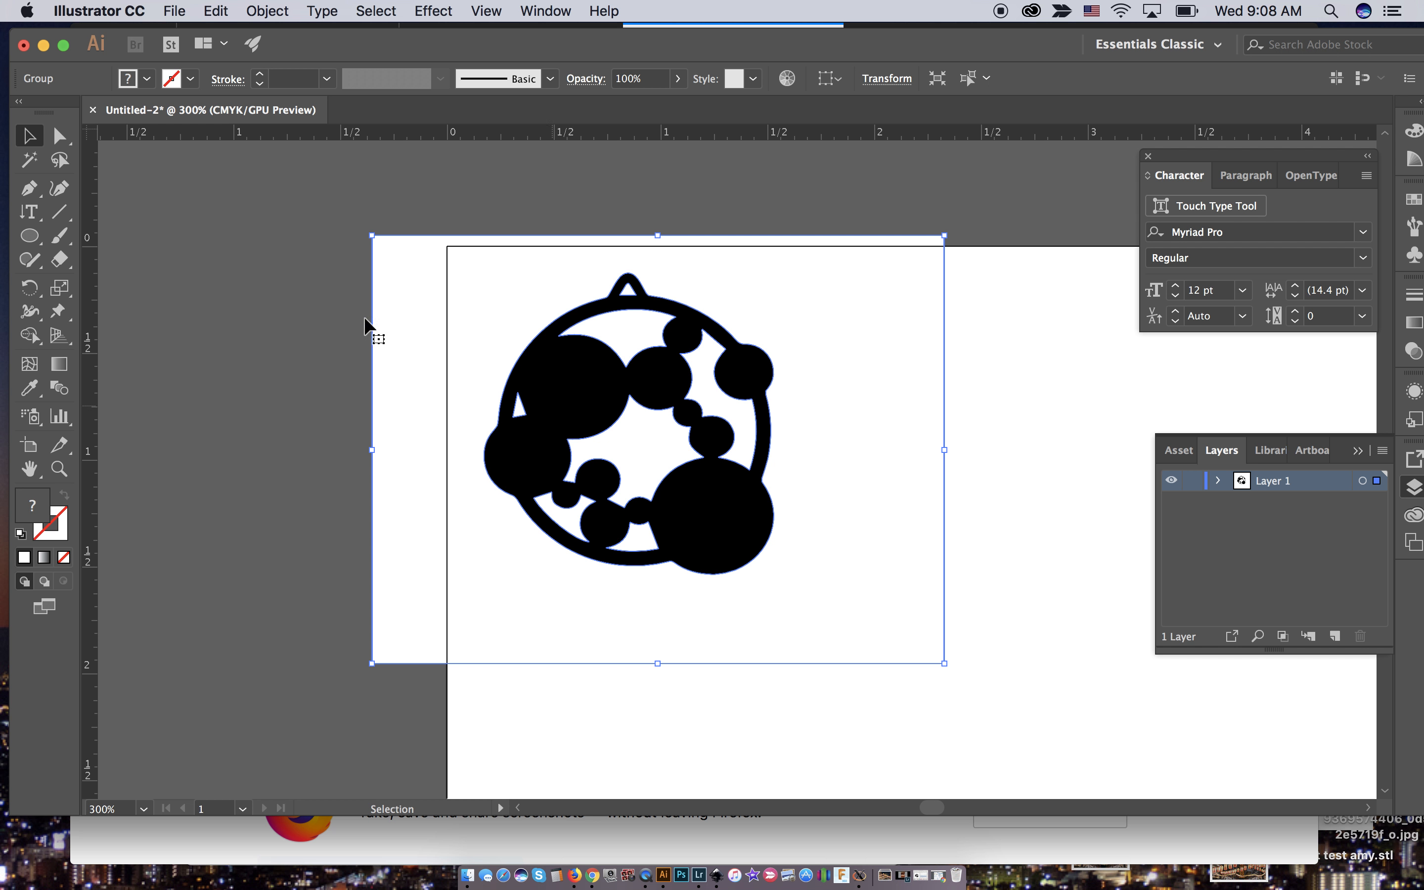
# Move the traced pendant group off the left edge of the artboard and leave it selected
pyautogui.moveTo(559, 375); pyautogui.dragTo(184, 380)
pyautogui.hscroll(-10, 183, 380)
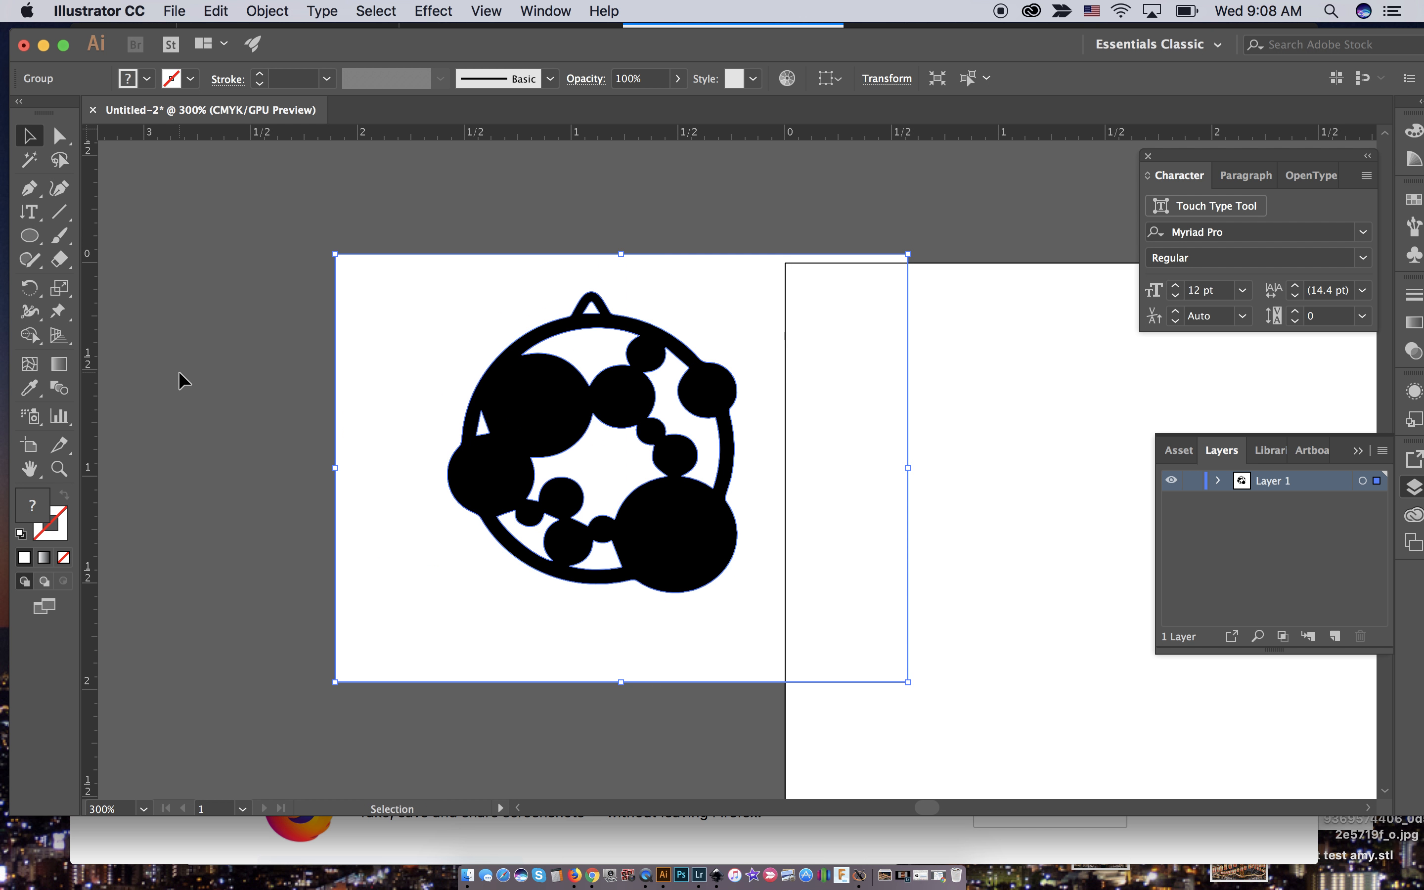
pyautogui.moveTo(555, 412); pyautogui.dragTo(462, 412)
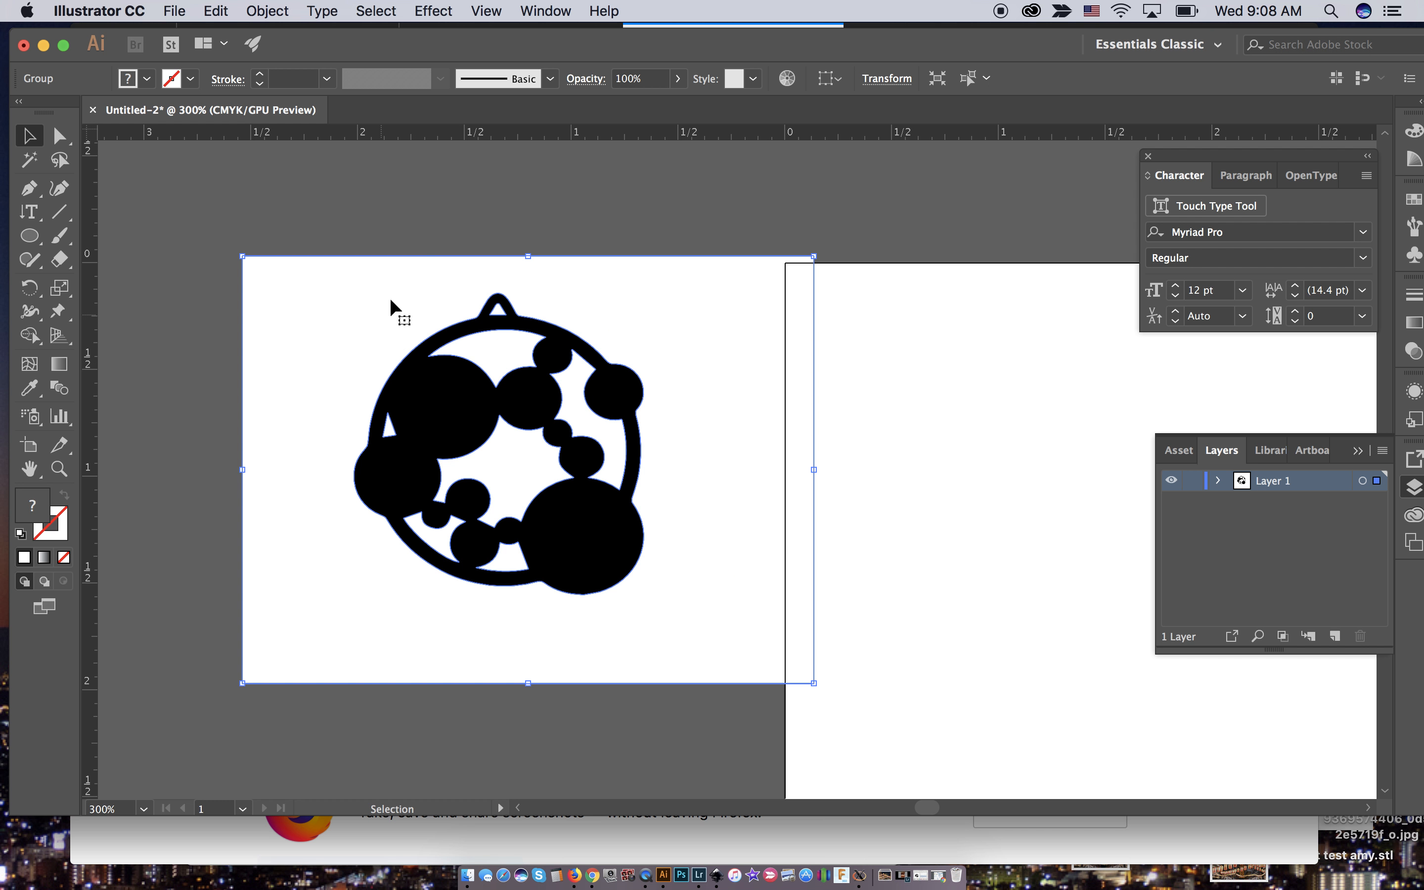
pyautogui.click(464, 161)
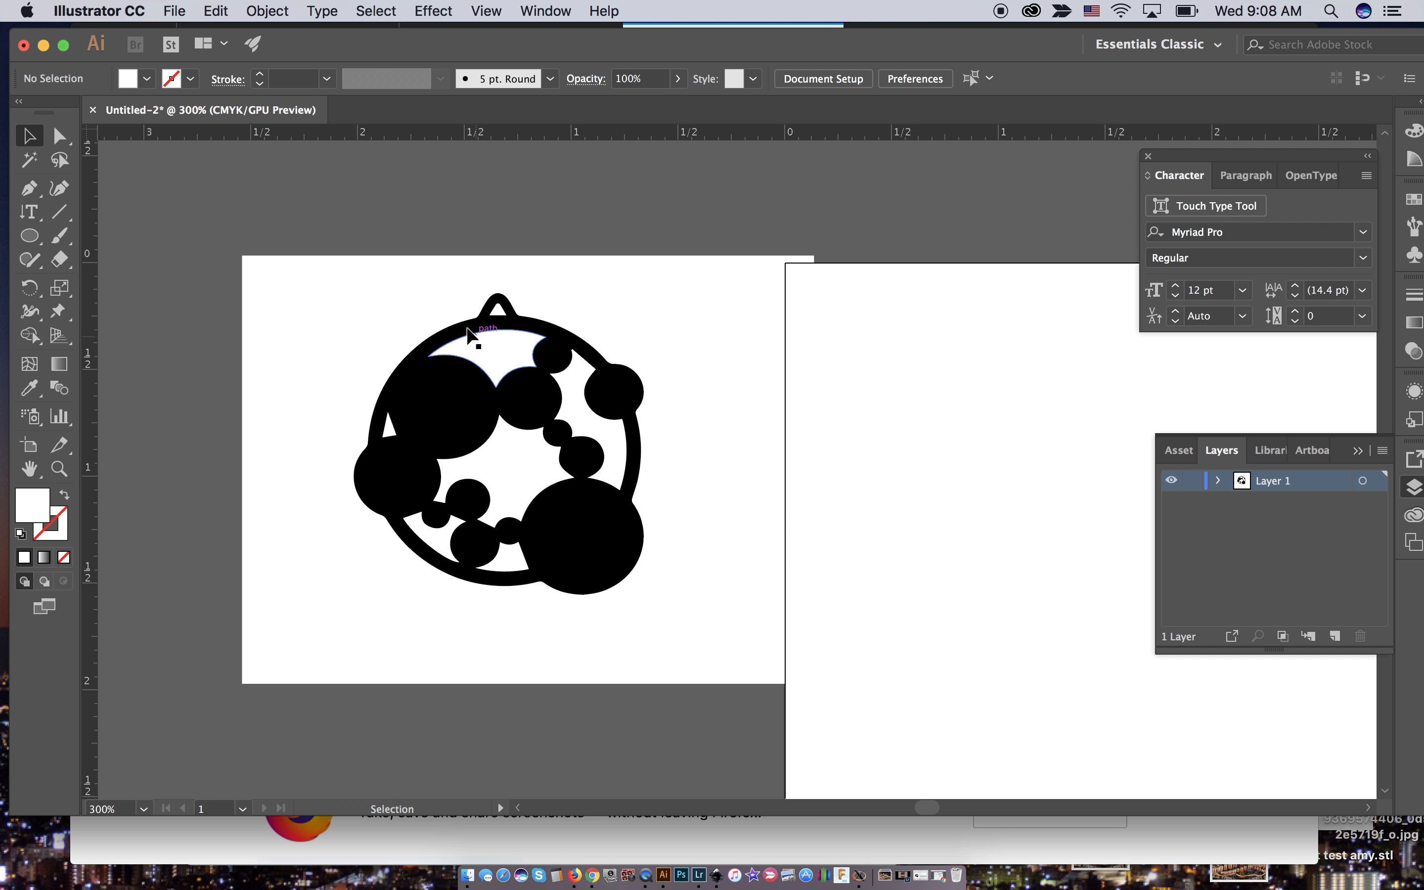
pyautogui.click(429, 288)
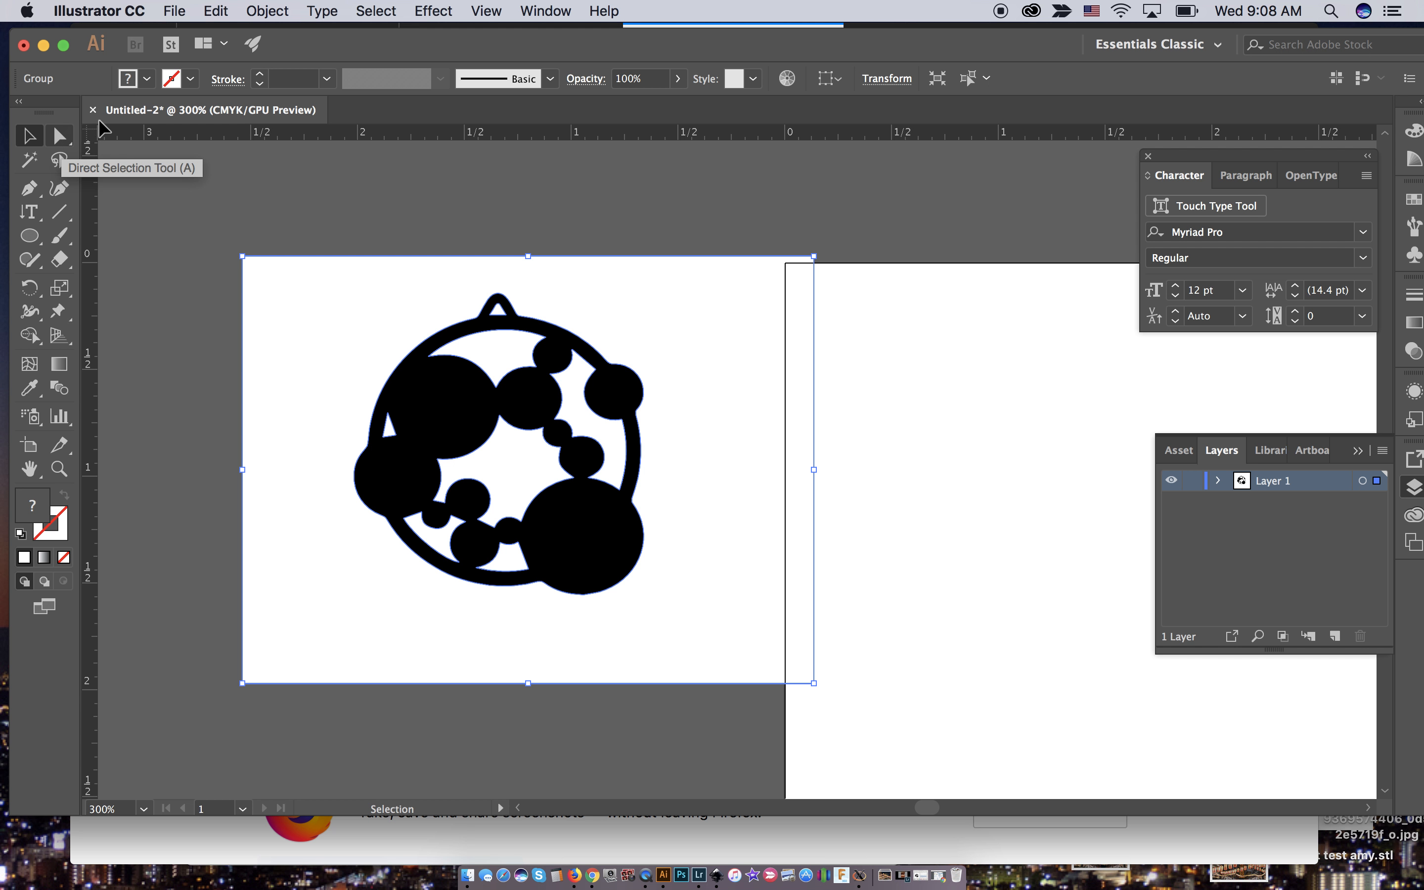
pyautogui.click(268, 11)
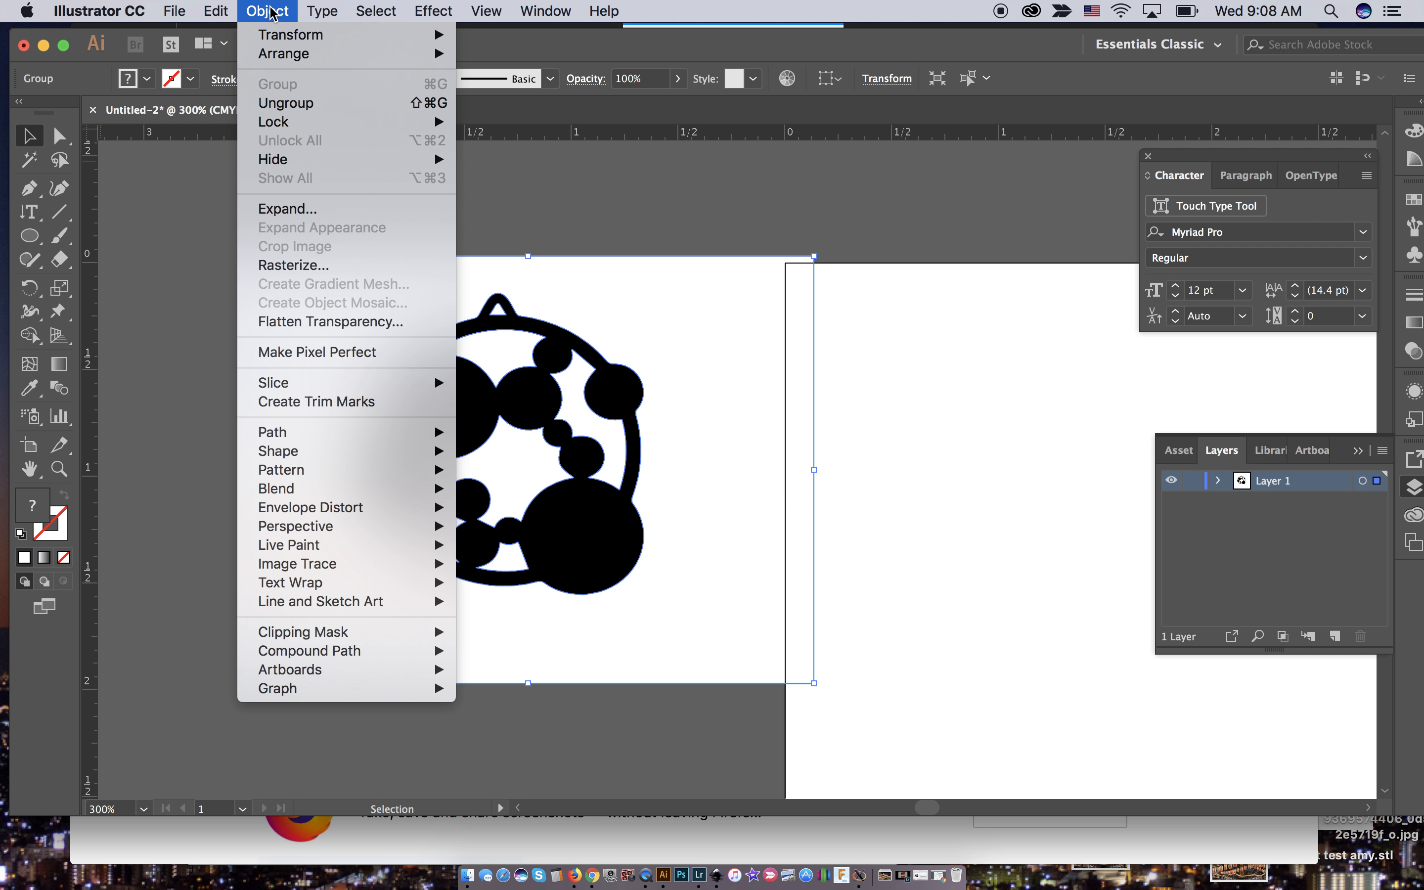
pyautogui.moveTo(342, 569)
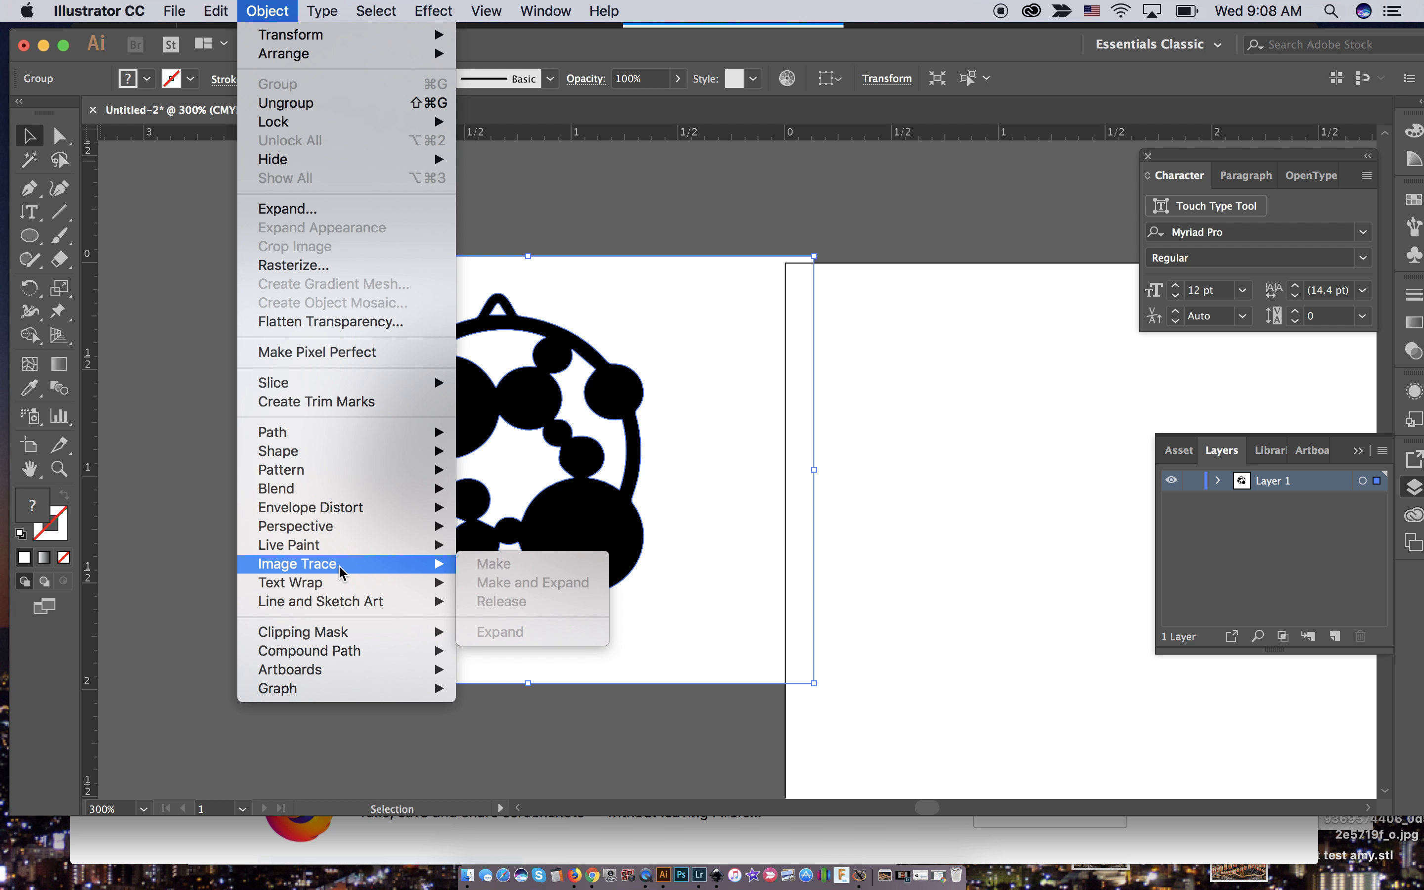
pyautogui.moveTo(340, 507)
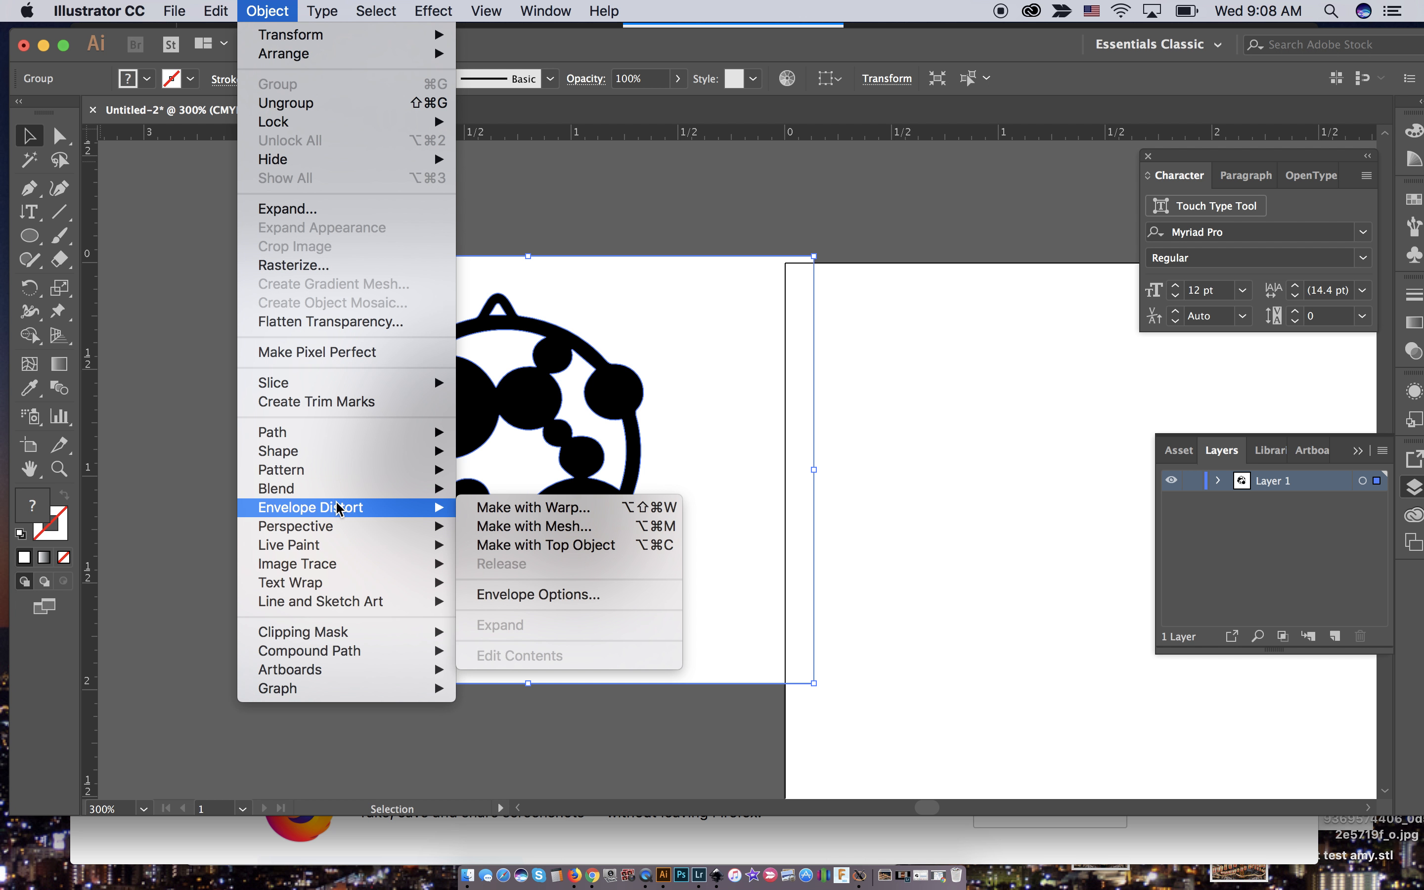
pyautogui.click(348, 207)
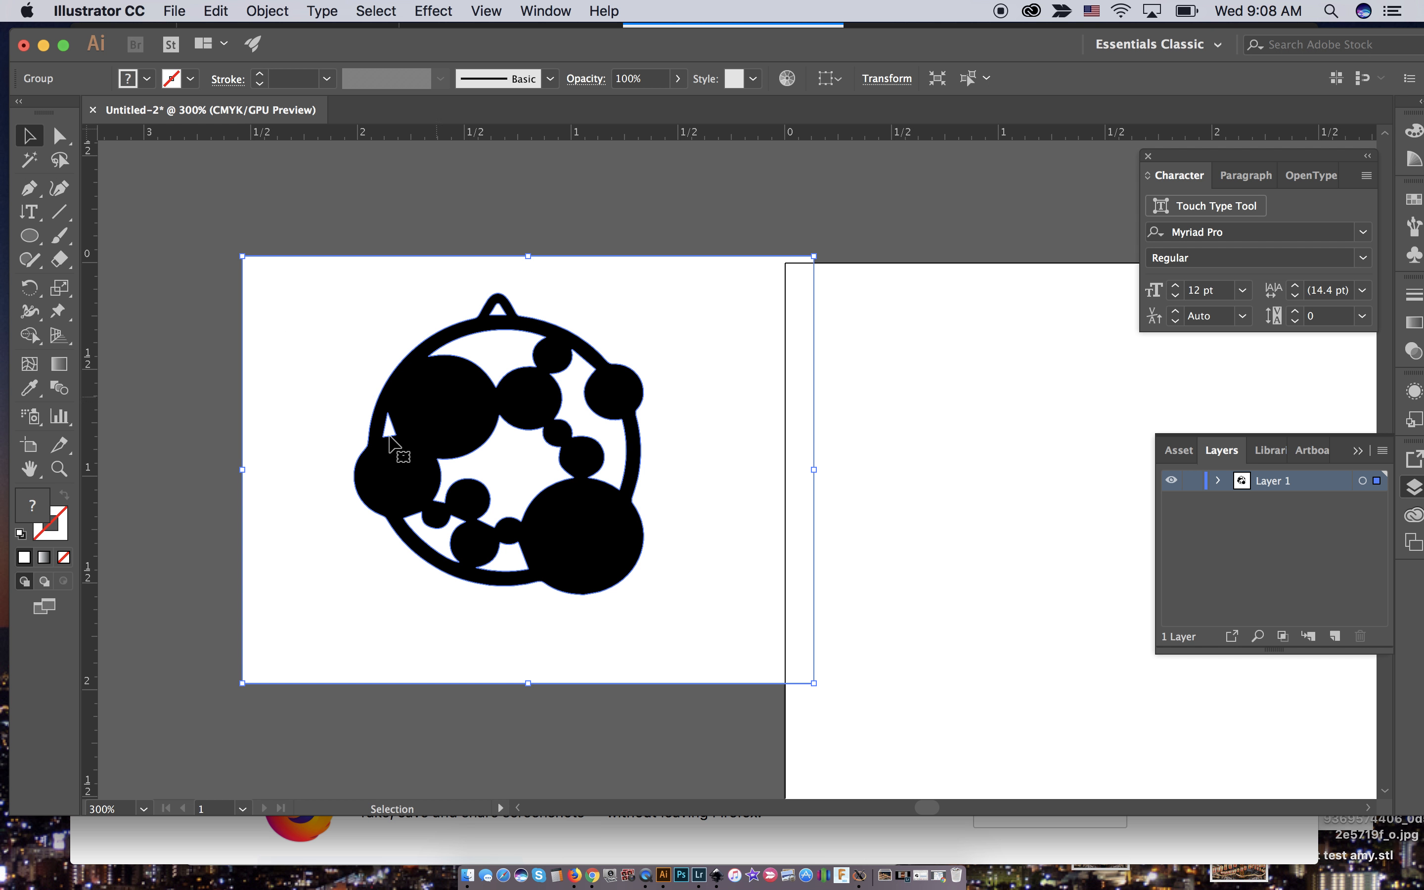
# Delete the white crescent inside the pendant's upper ring and the white background surrounding the traced pendant using Direct Selection
pyautogui.click(62, 142)
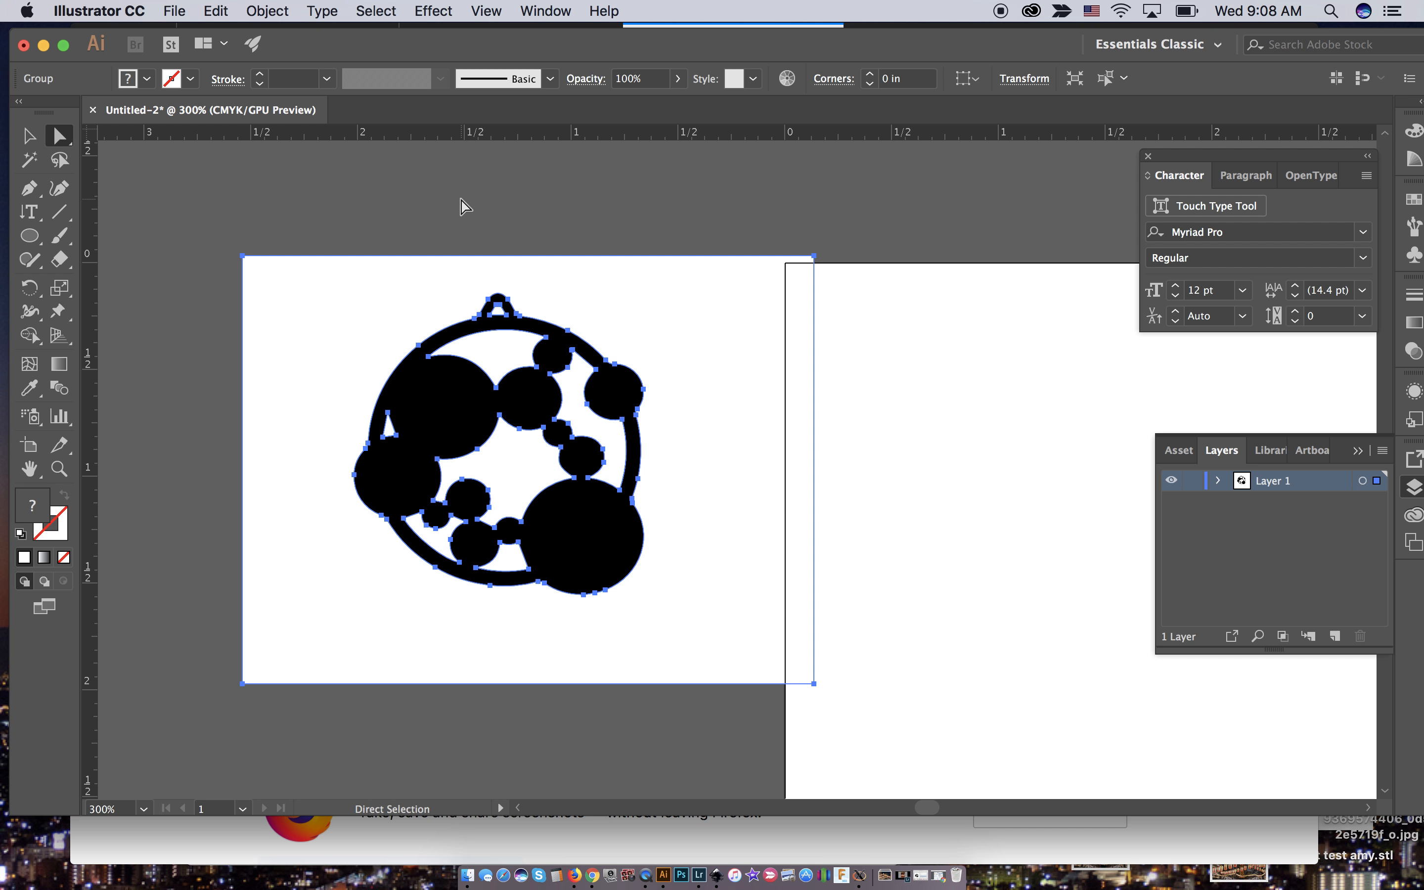
pyautogui.click(464, 207)
pyautogui.click(501, 360)
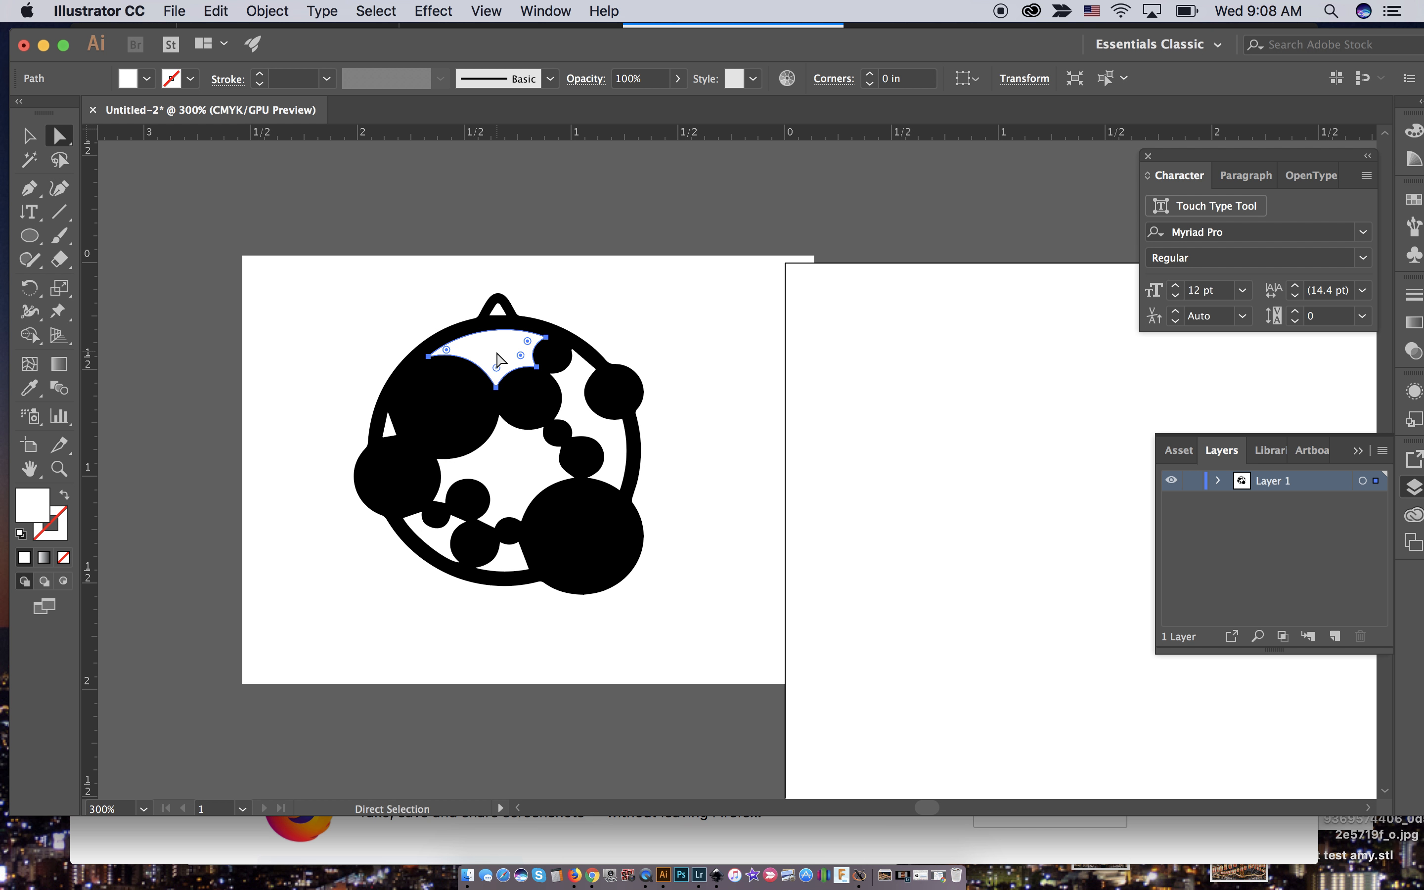
pyautogui.press('Delete')
pyautogui.click(441, 304)
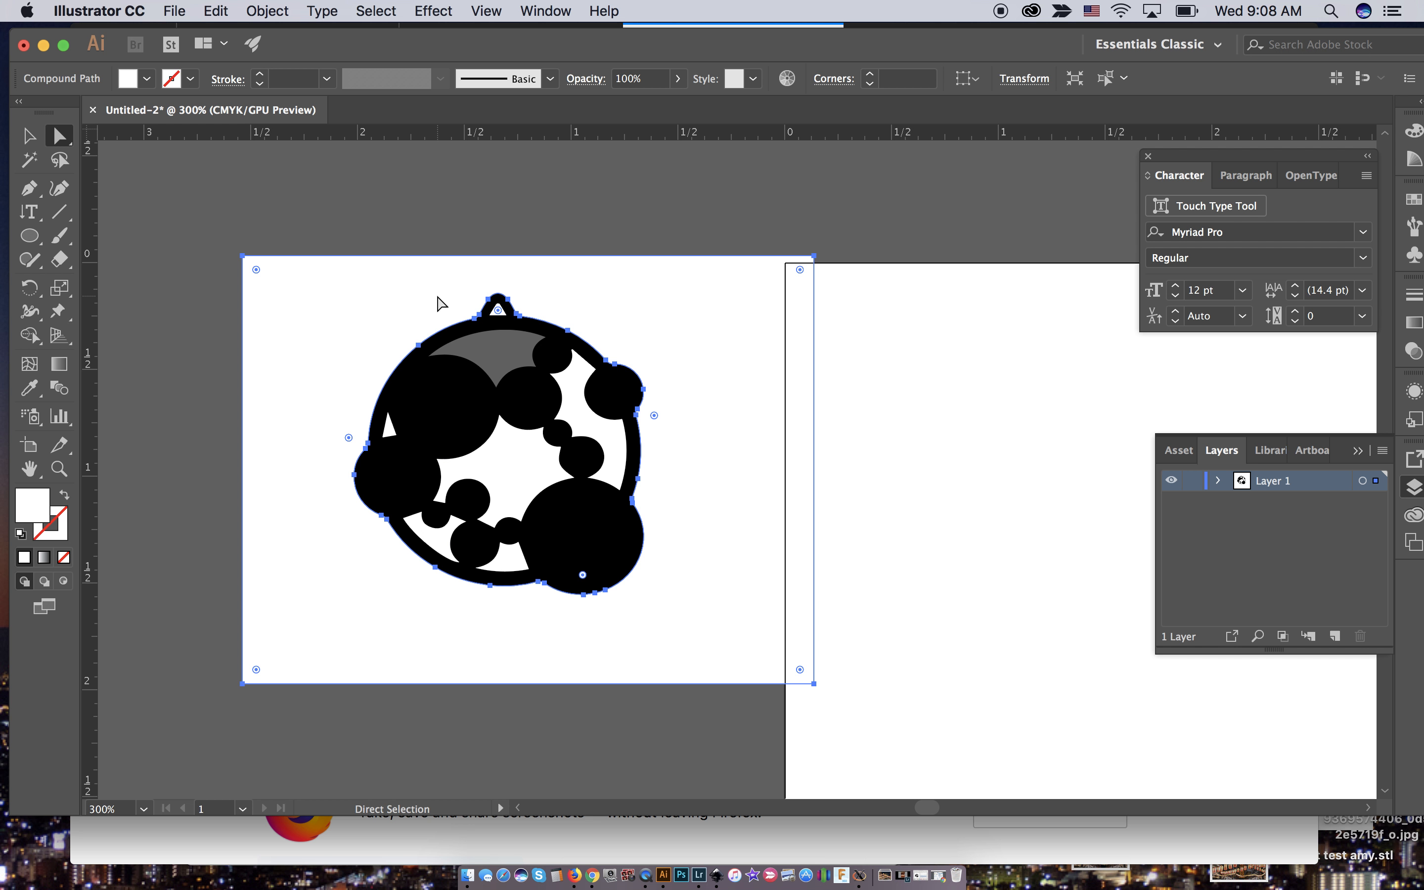
pyautogui.press('Delete')
# Delete the white star-shaped center area, the white area along the right ring, and the two white areas along the lower ring
pyautogui.click(508, 464)
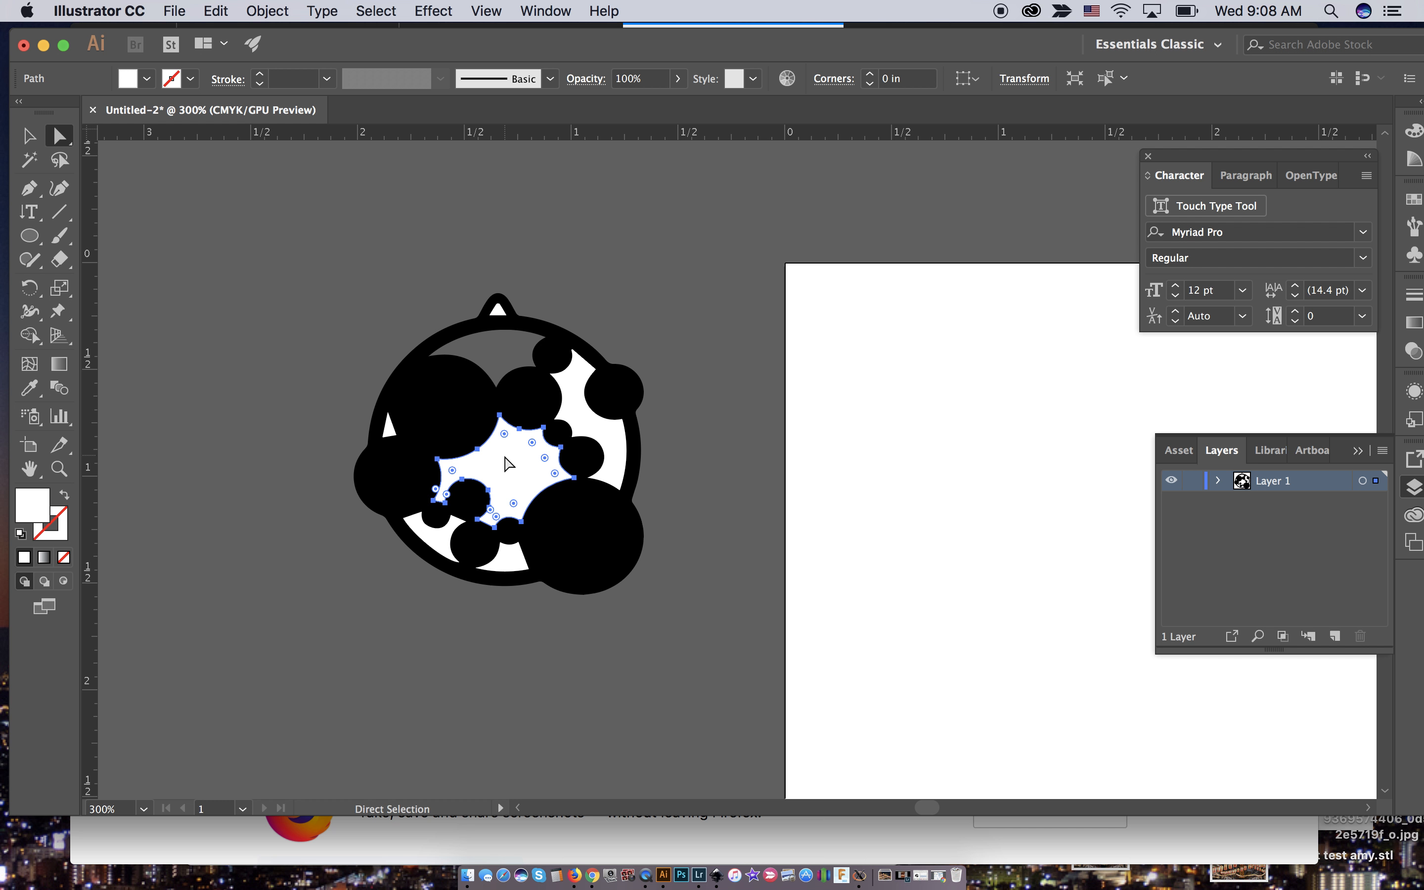
pyautogui.press('Delete')
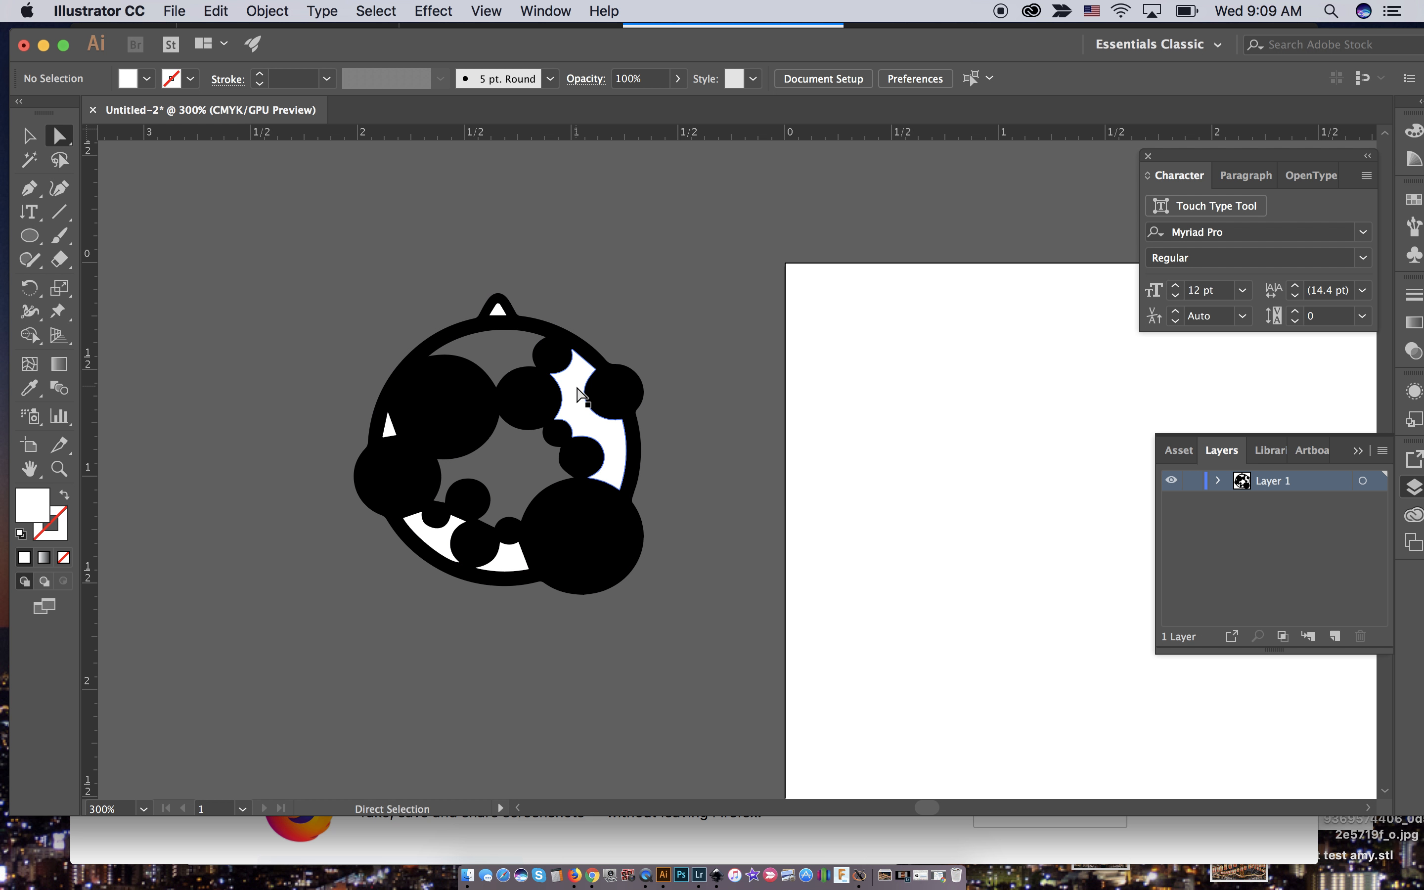
pyautogui.click(579, 393)
pyautogui.press('Delete')
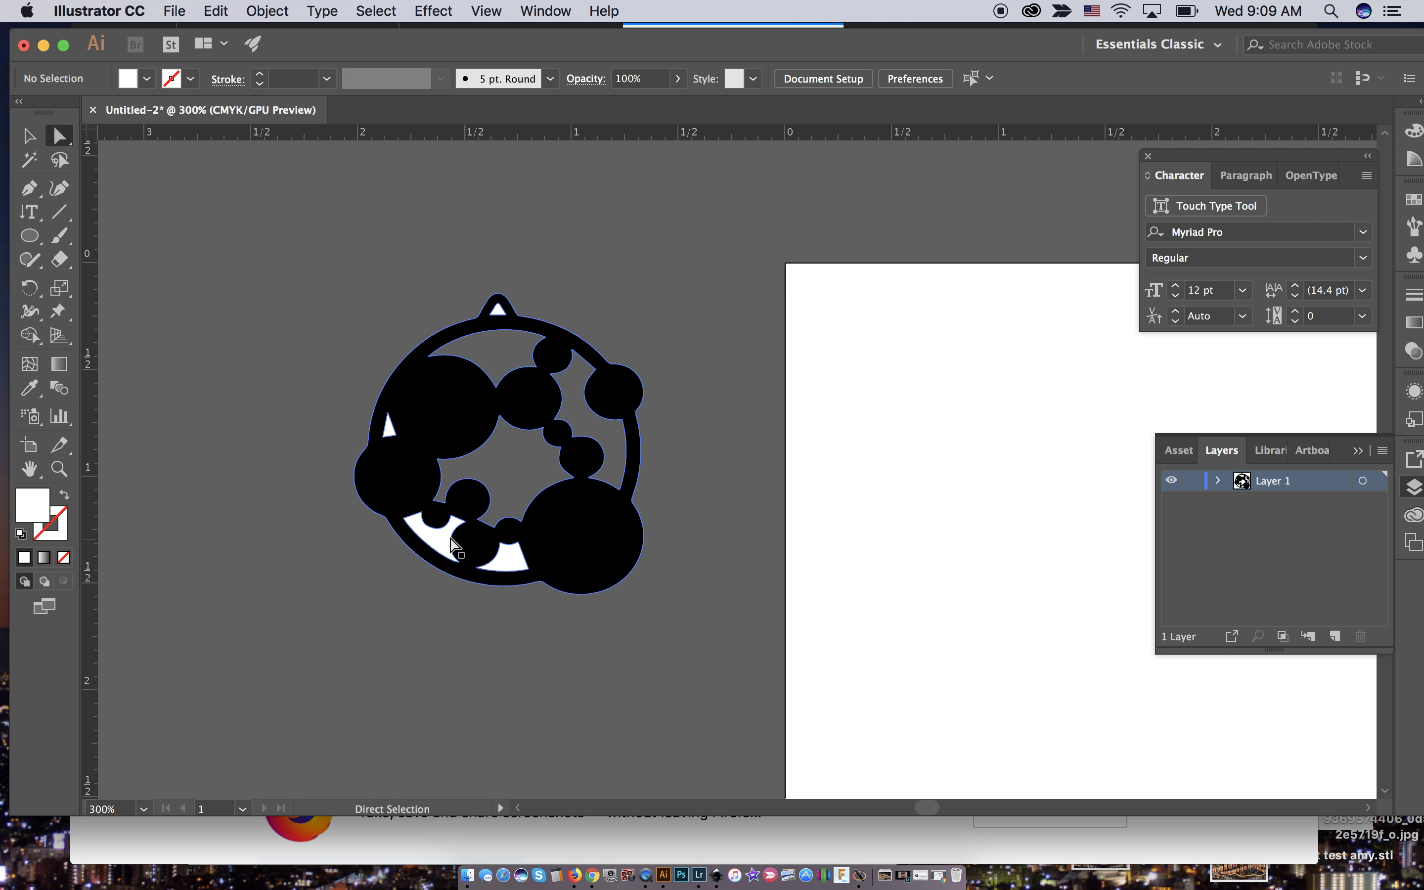
pyautogui.click(439, 548)
pyautogui.press('Delete')
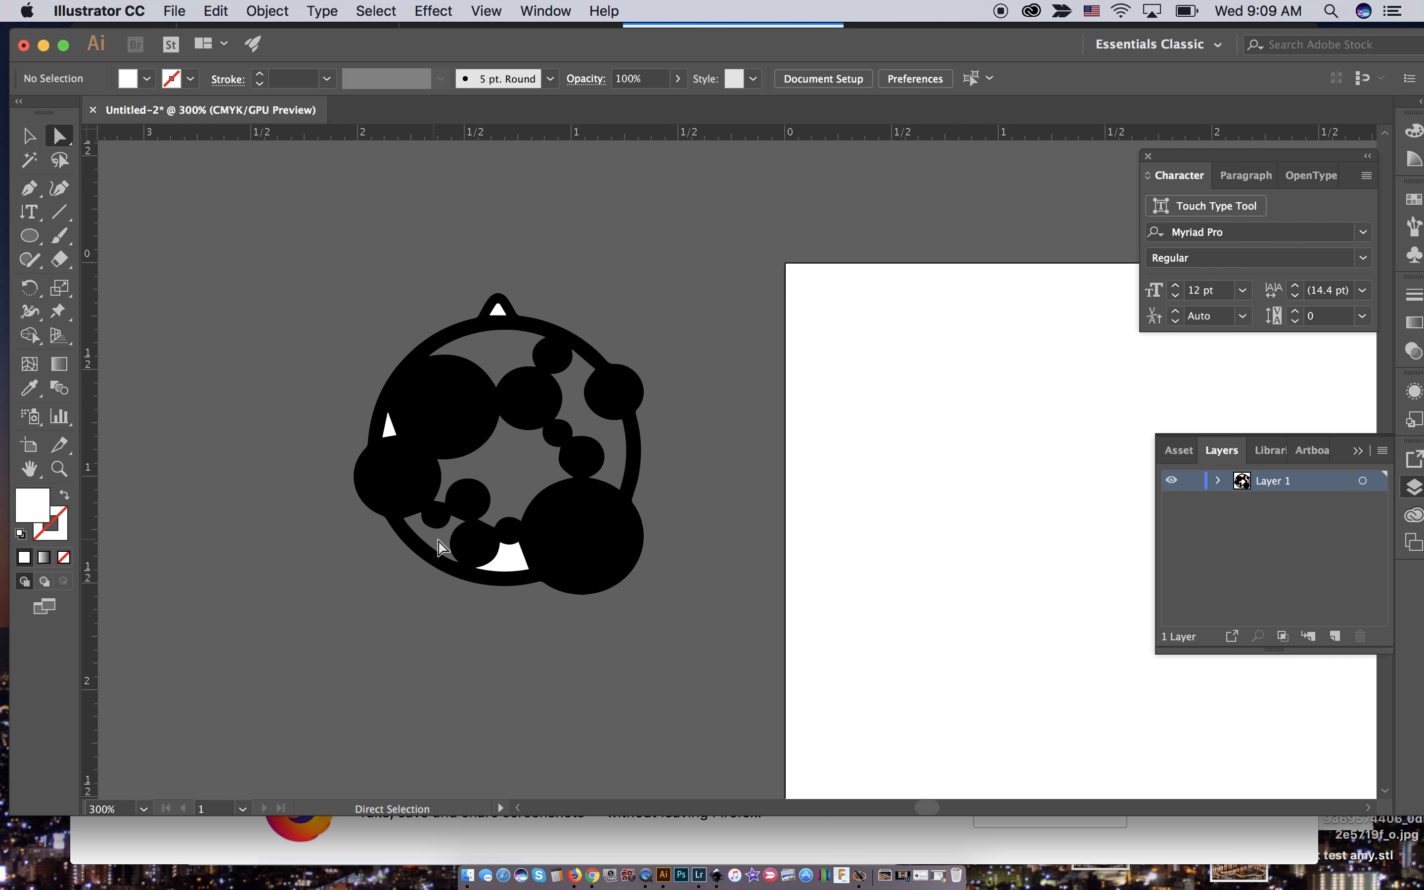
pyautogui.click(509, 562)
pyautogui.press('Delete')
# Delete the small white triangle on the pendant's left side and the one inside the hanging loop
pyautogui.click(387, 425)
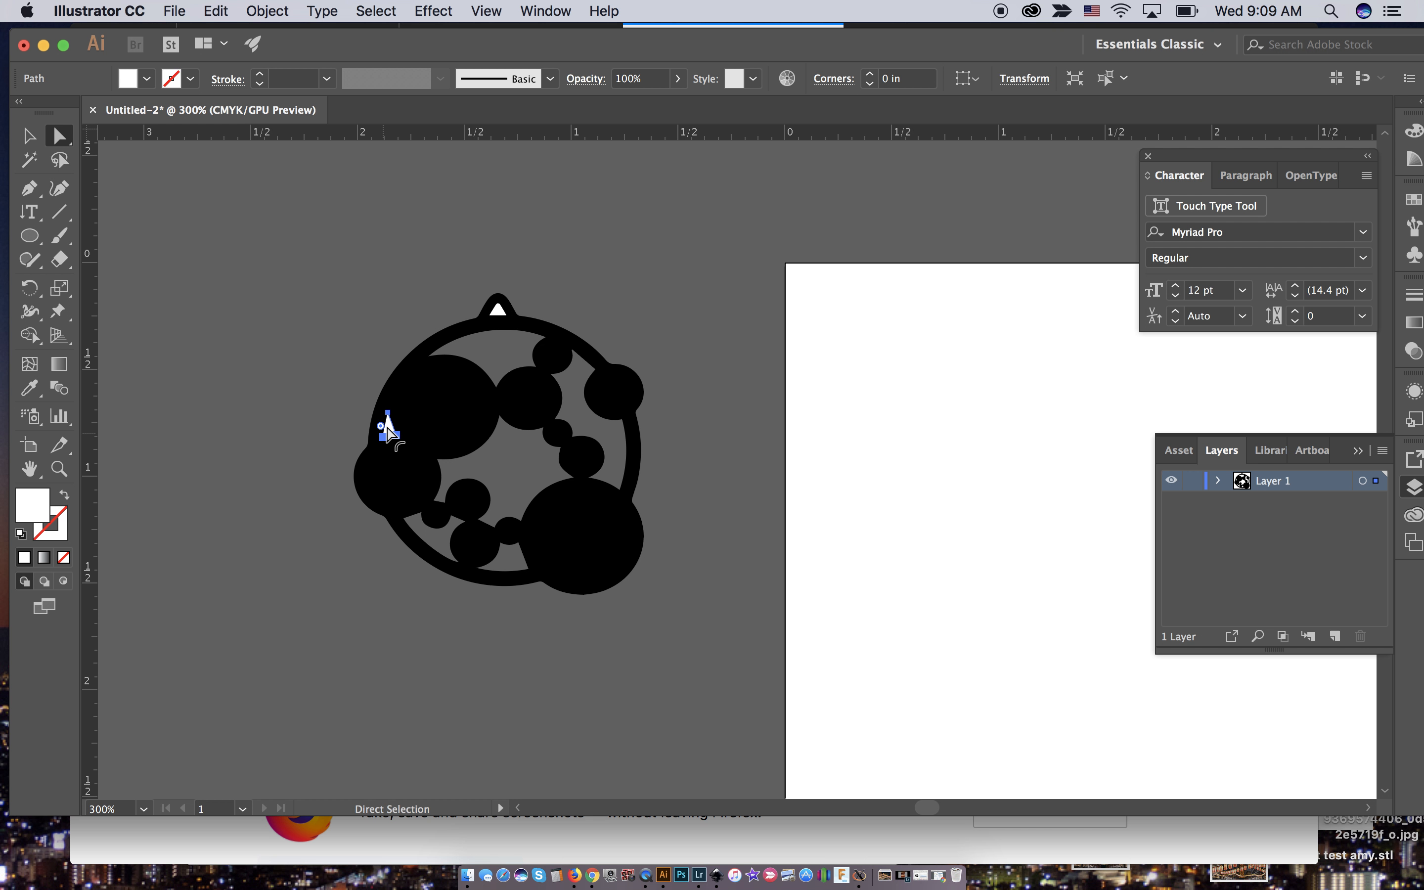
pyautogui.click(387, 426)
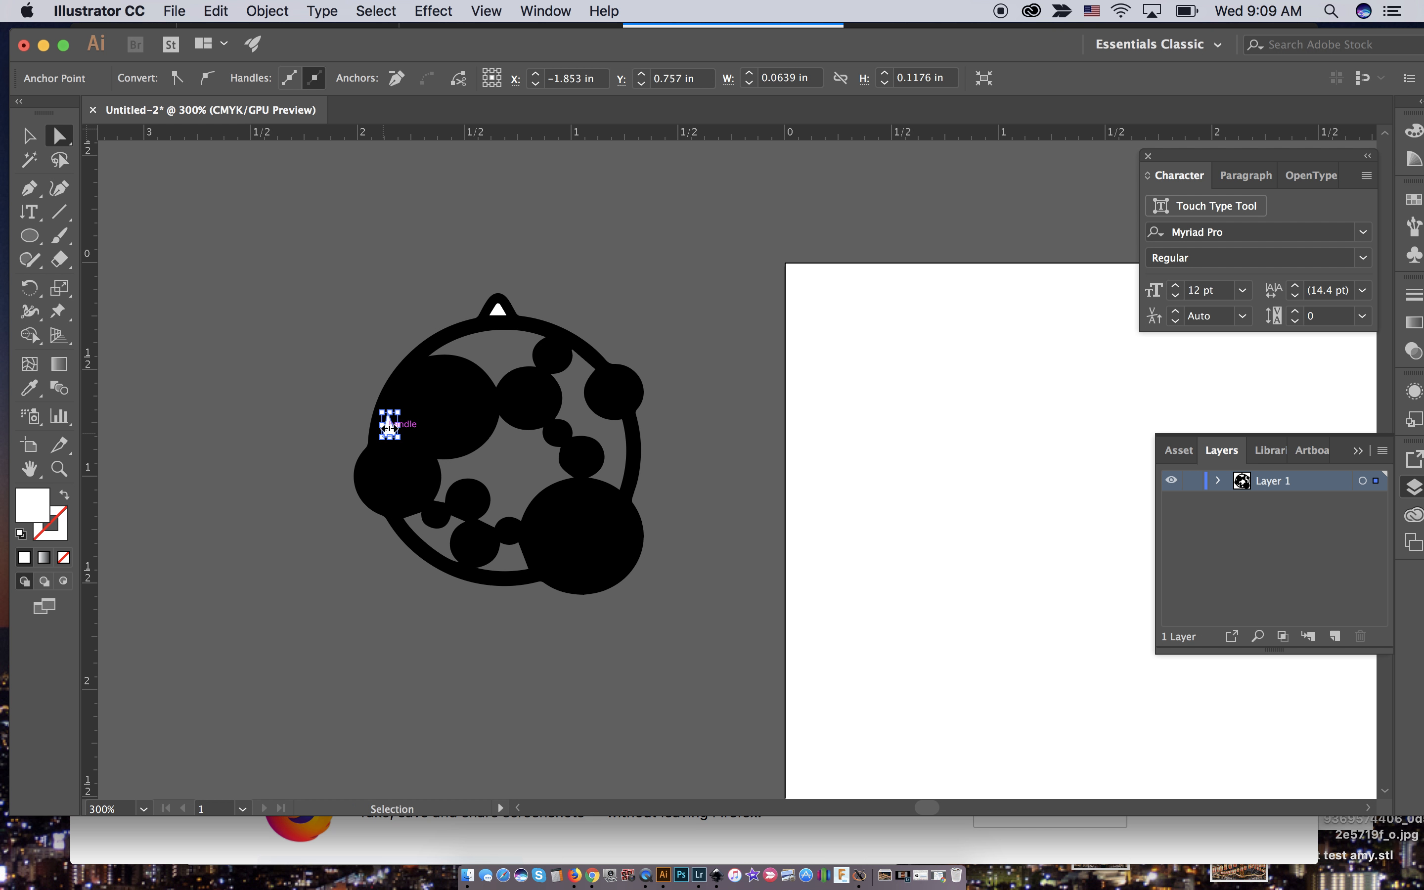
pyautogui.press('super+equal')
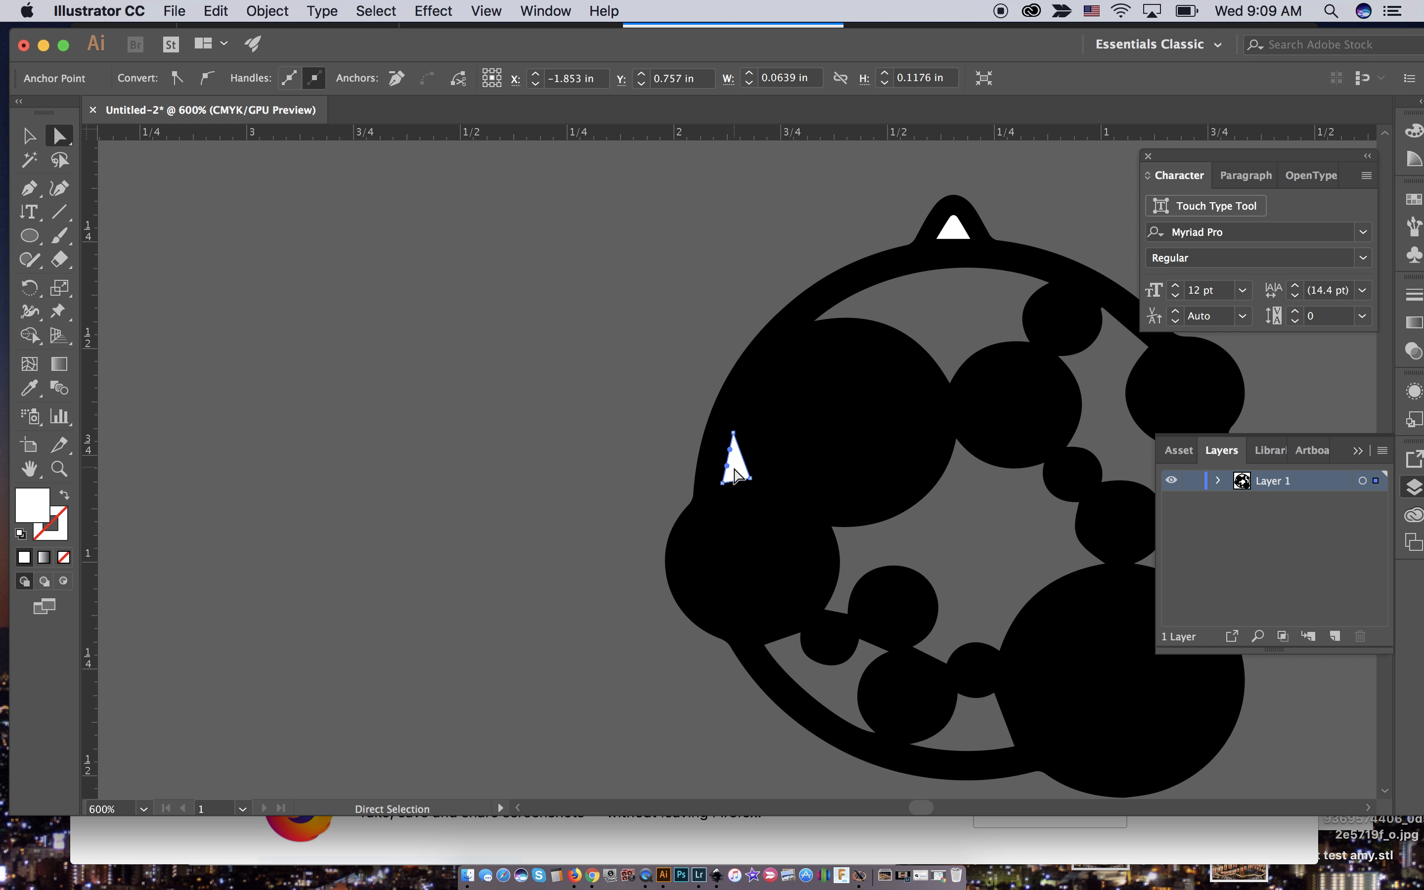
pyautogui.click(736, 475)
pyautogui.press('Delete')
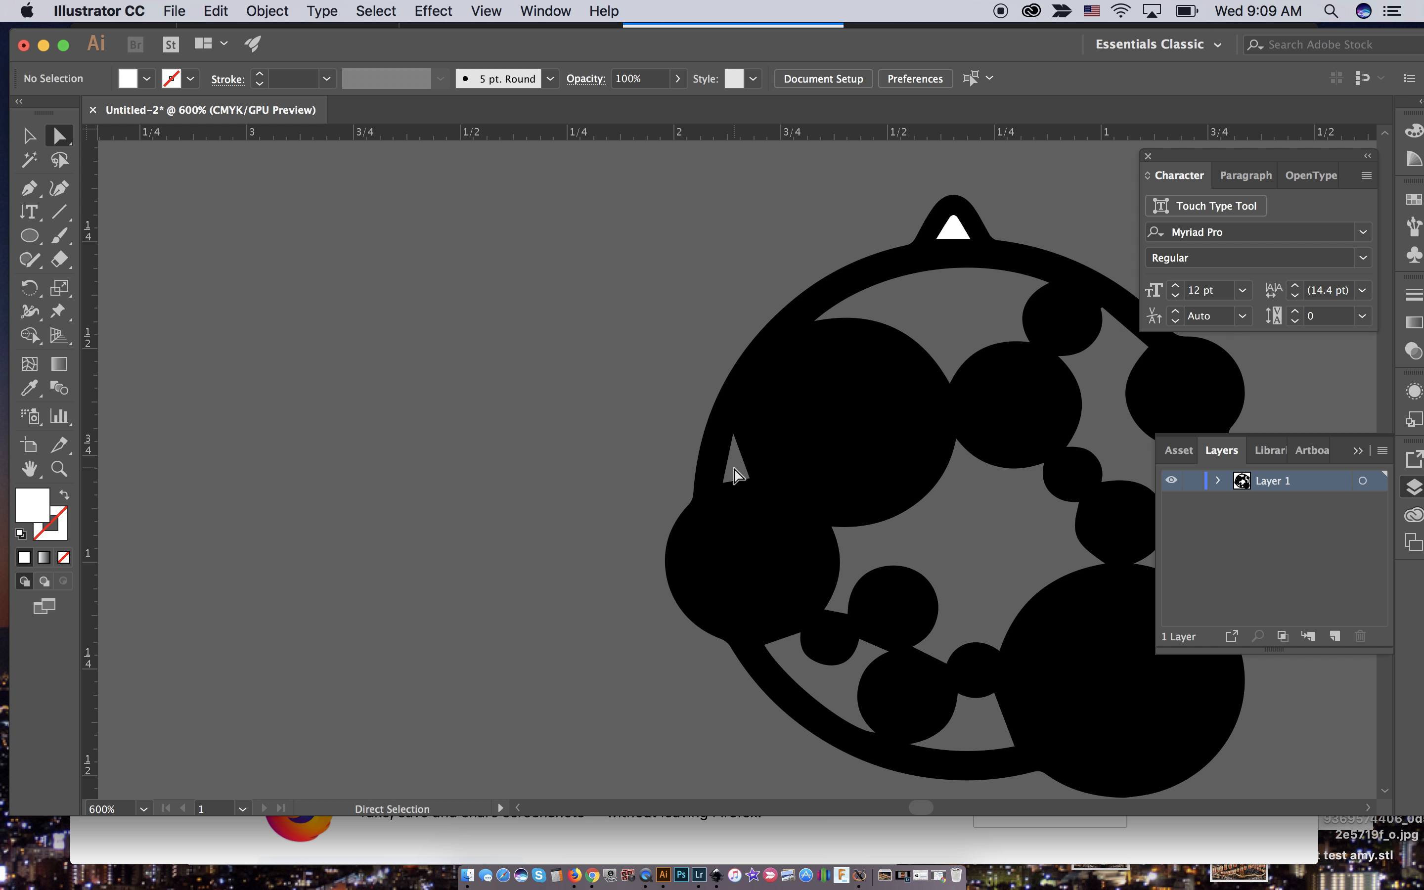
pyautogui.click(953, 228)
pyautogui.press('Delete')
# Select the whole pendant group and swap its fill and stroke, leaving a black outline with no fill
pyautogui.click(30, 137)
pyautogui.click(856, 383)
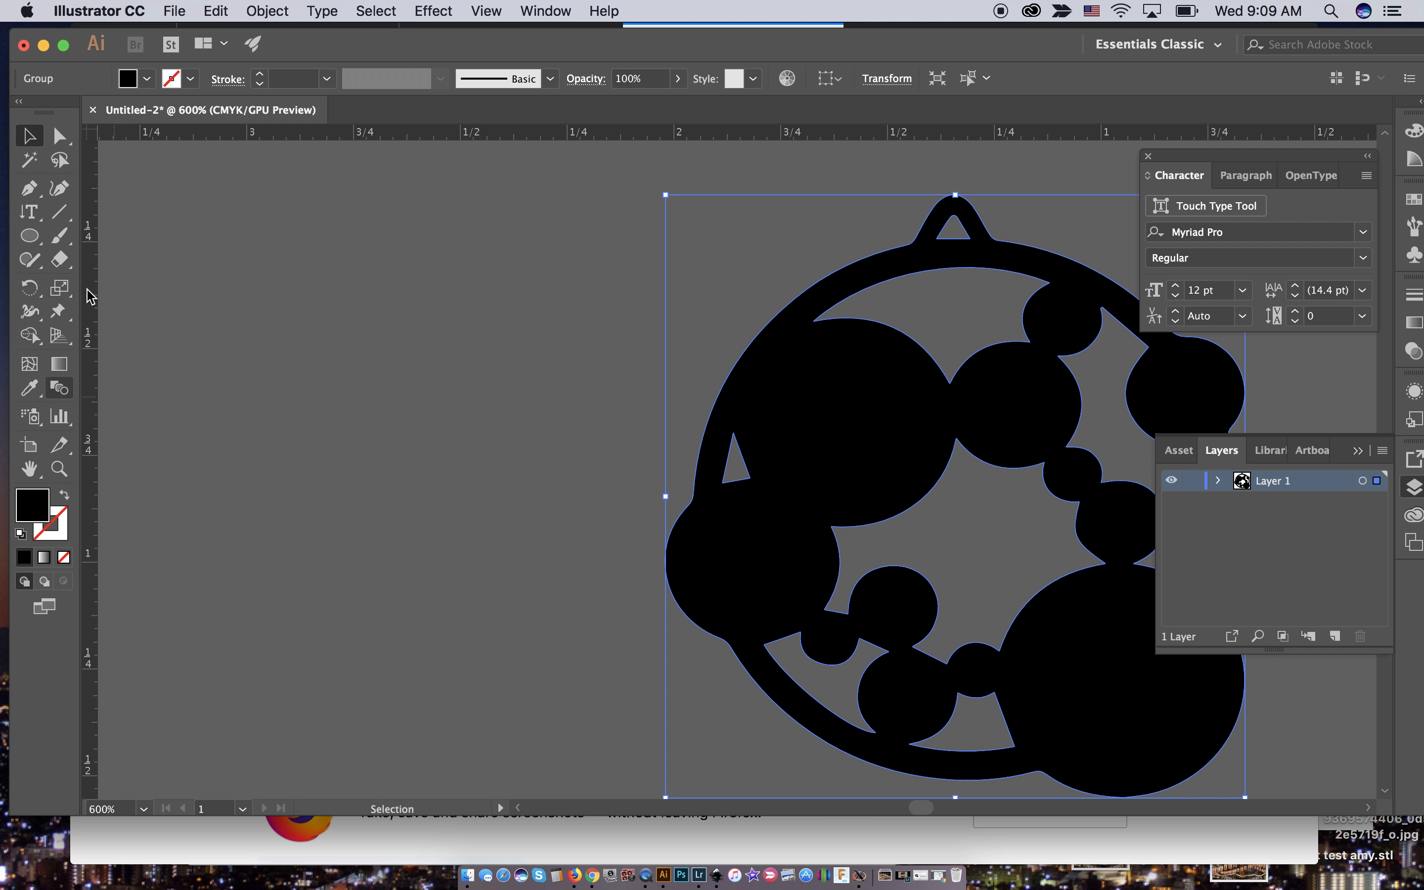
pyautogui.click(65, 497)
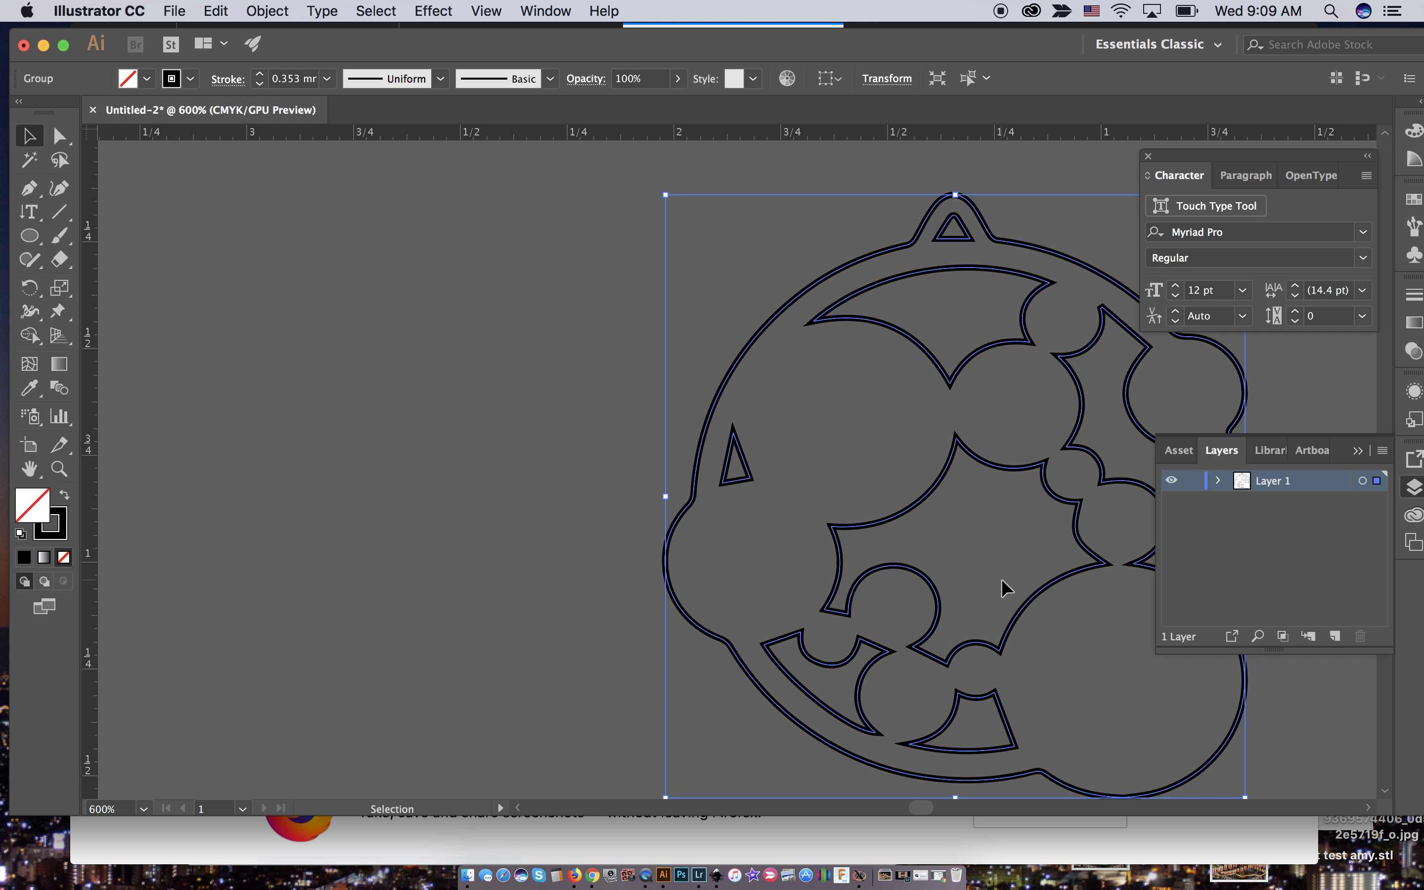
# Move the outlined pendant onto the artboard's upper-left corner and deselect it
pyautogui.press('super+minus')
pyautogui.press('super+minus')
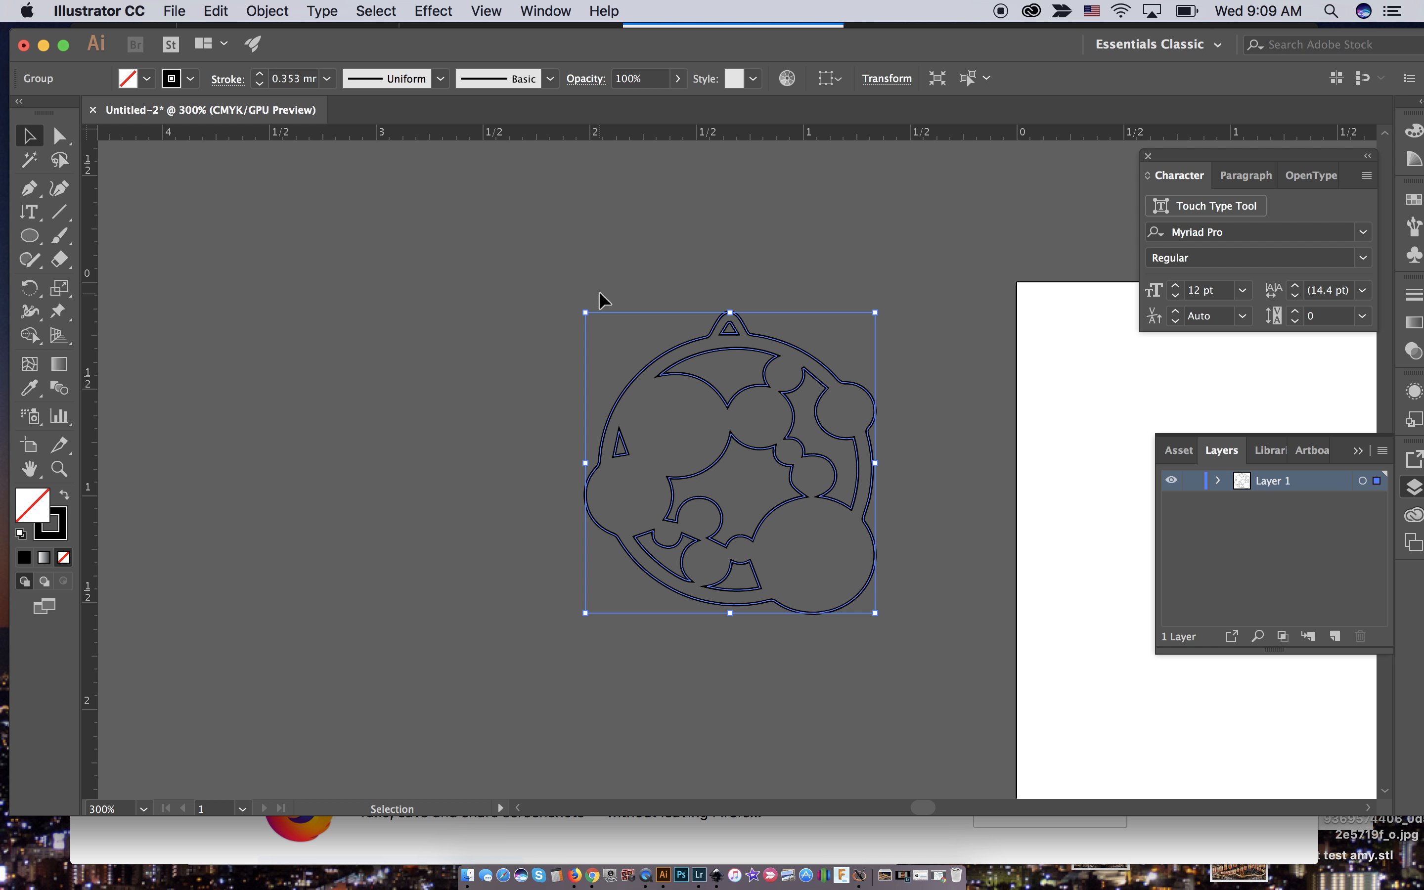
pyautogui.moveTo(773, 340); pyautogui.dragTo(1203, 343)
pyautogui.hscroll(10, 877, 365)
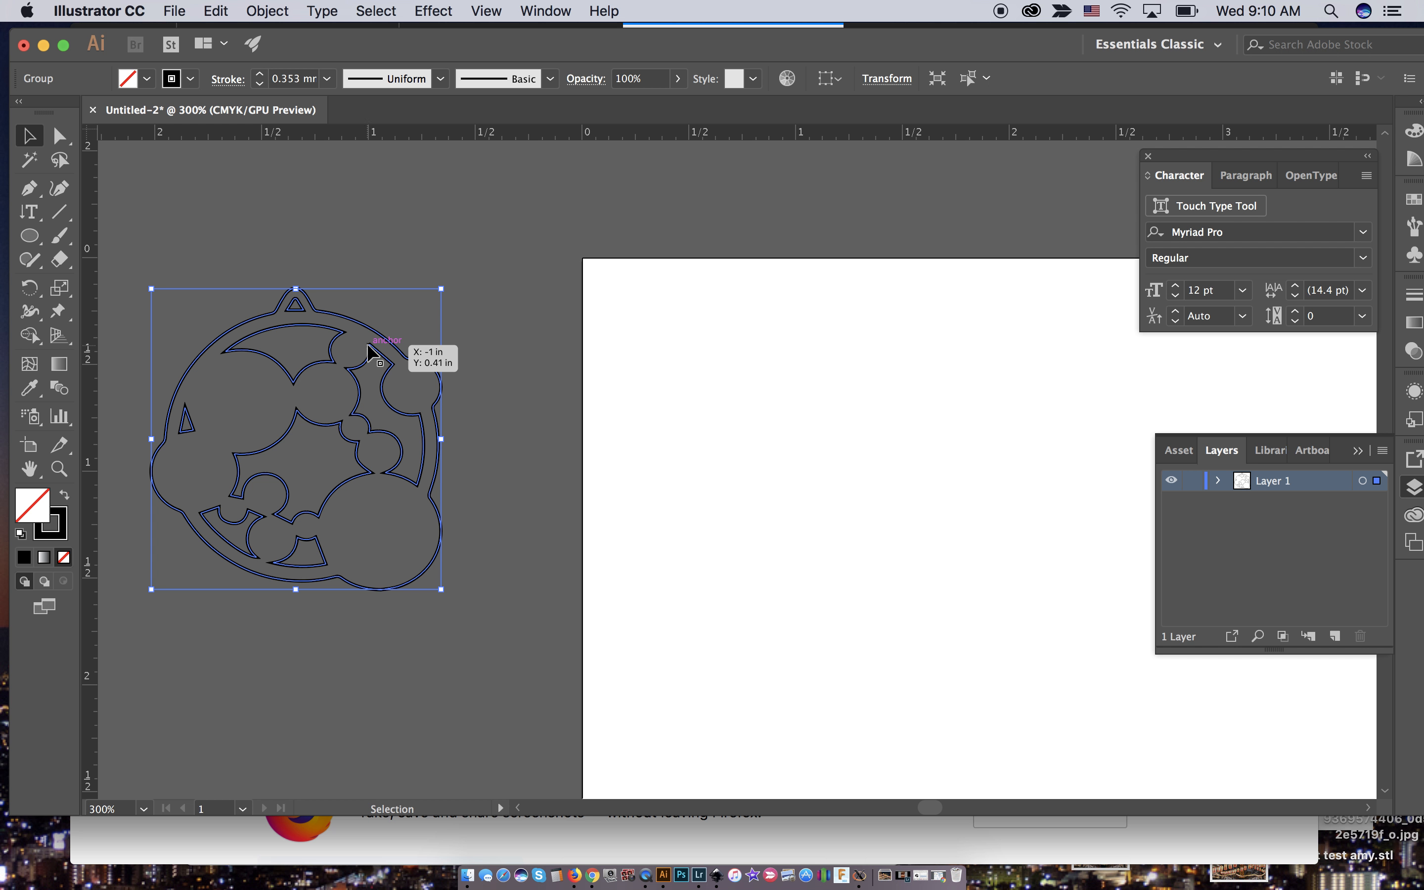
pyautogui.moveTo(369, 353); pyautogui.dragTo(813, 328)
pyautogui.click(954, 469)
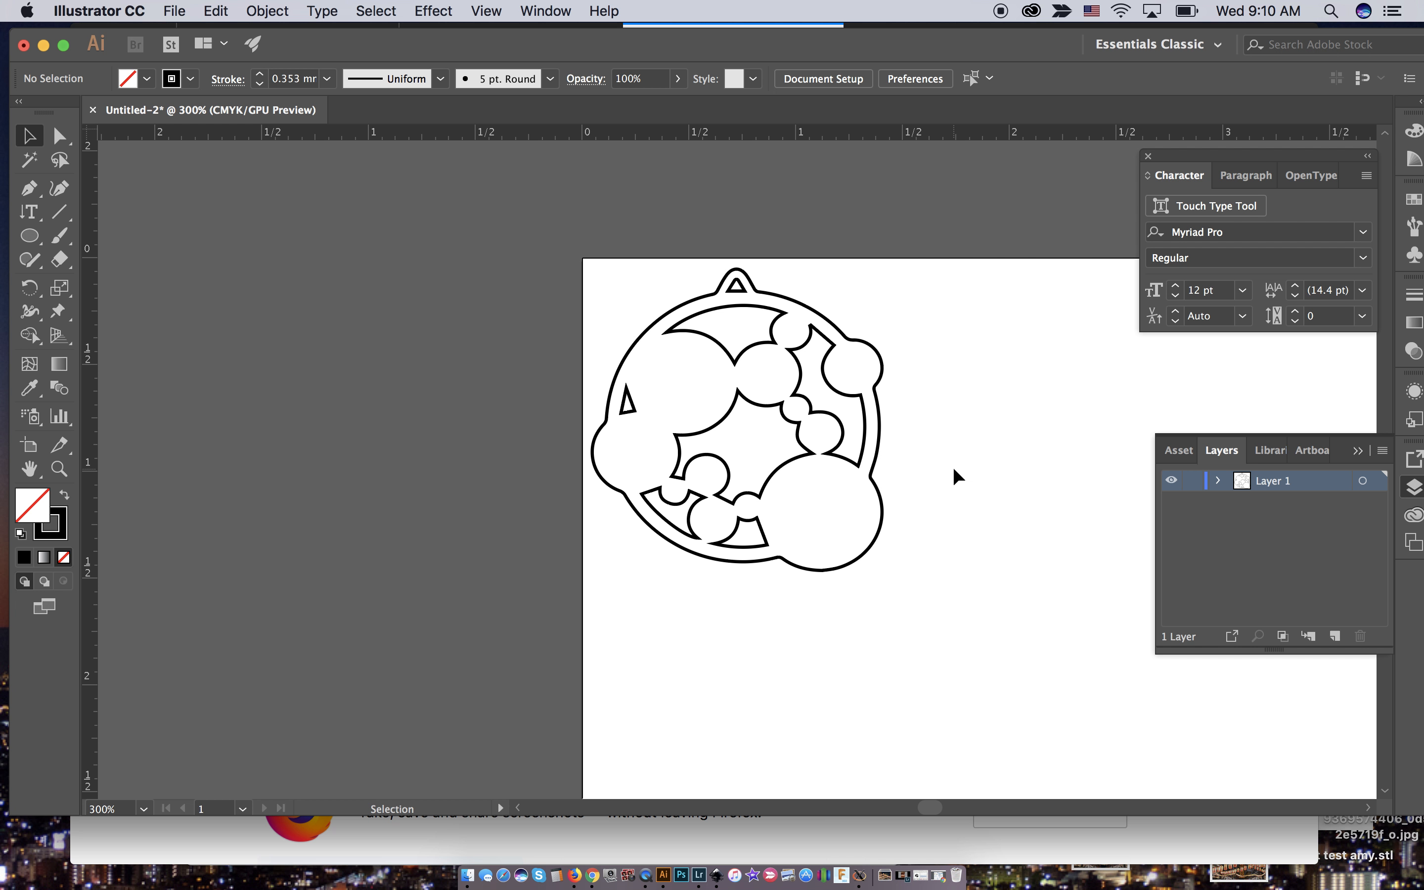
# Set the pendant outline's stroke weight to 0.001 mm
pyautogui.click(881, 501)
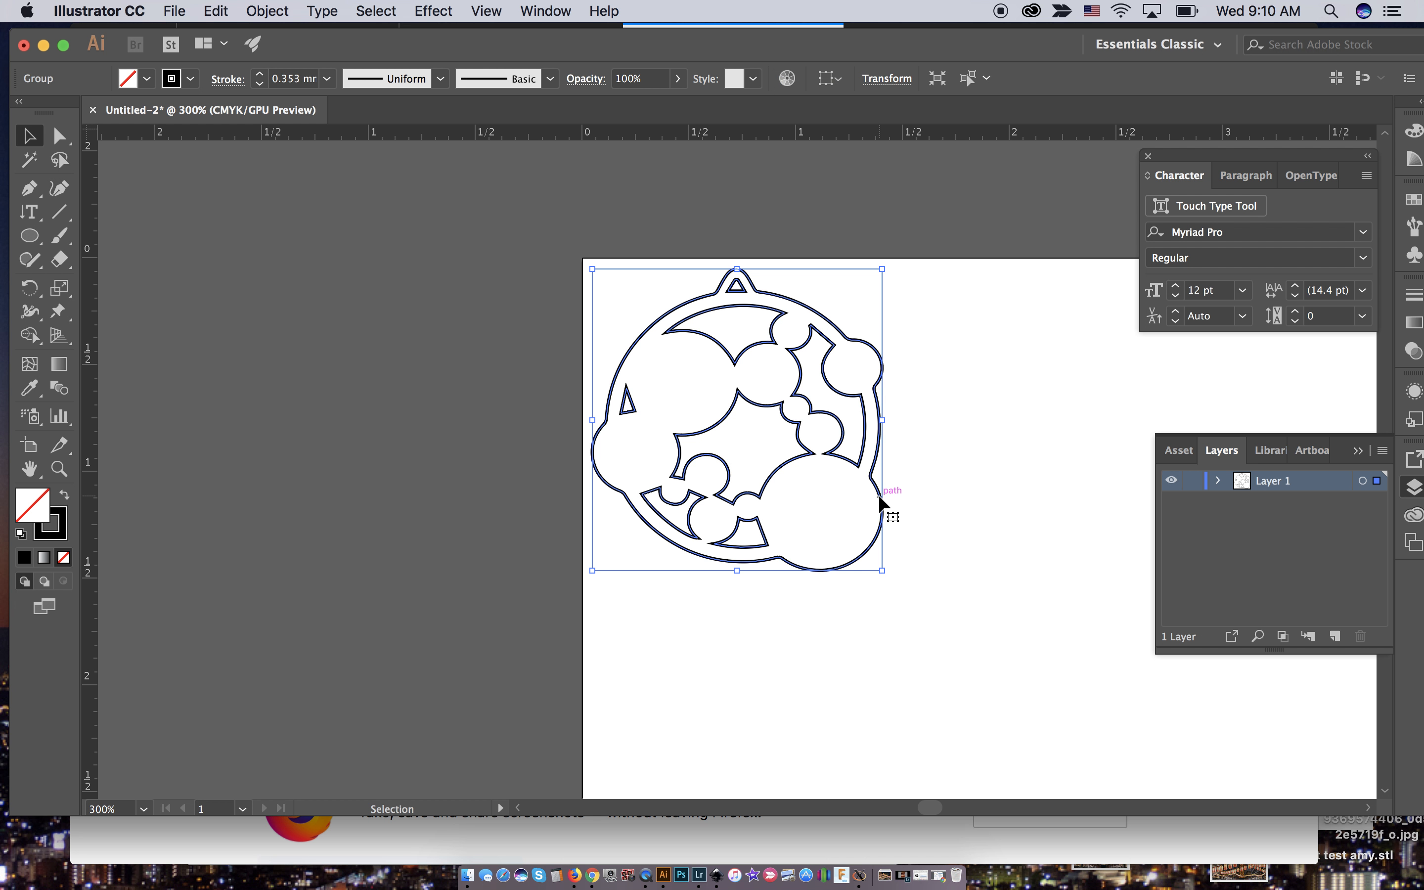
pyautogui.click(260, 85)
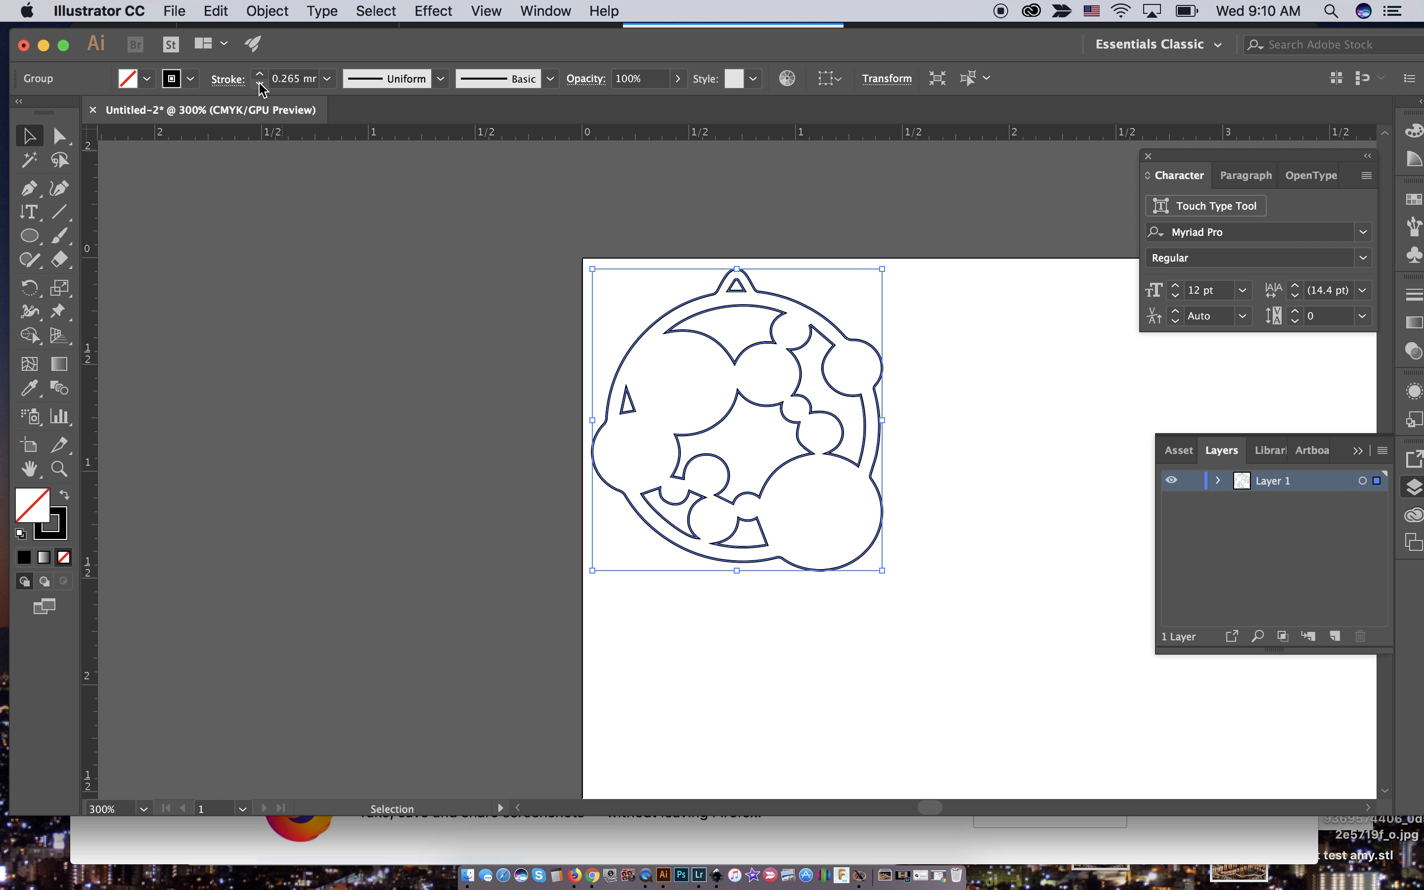
pyautogui.click(293, 80)
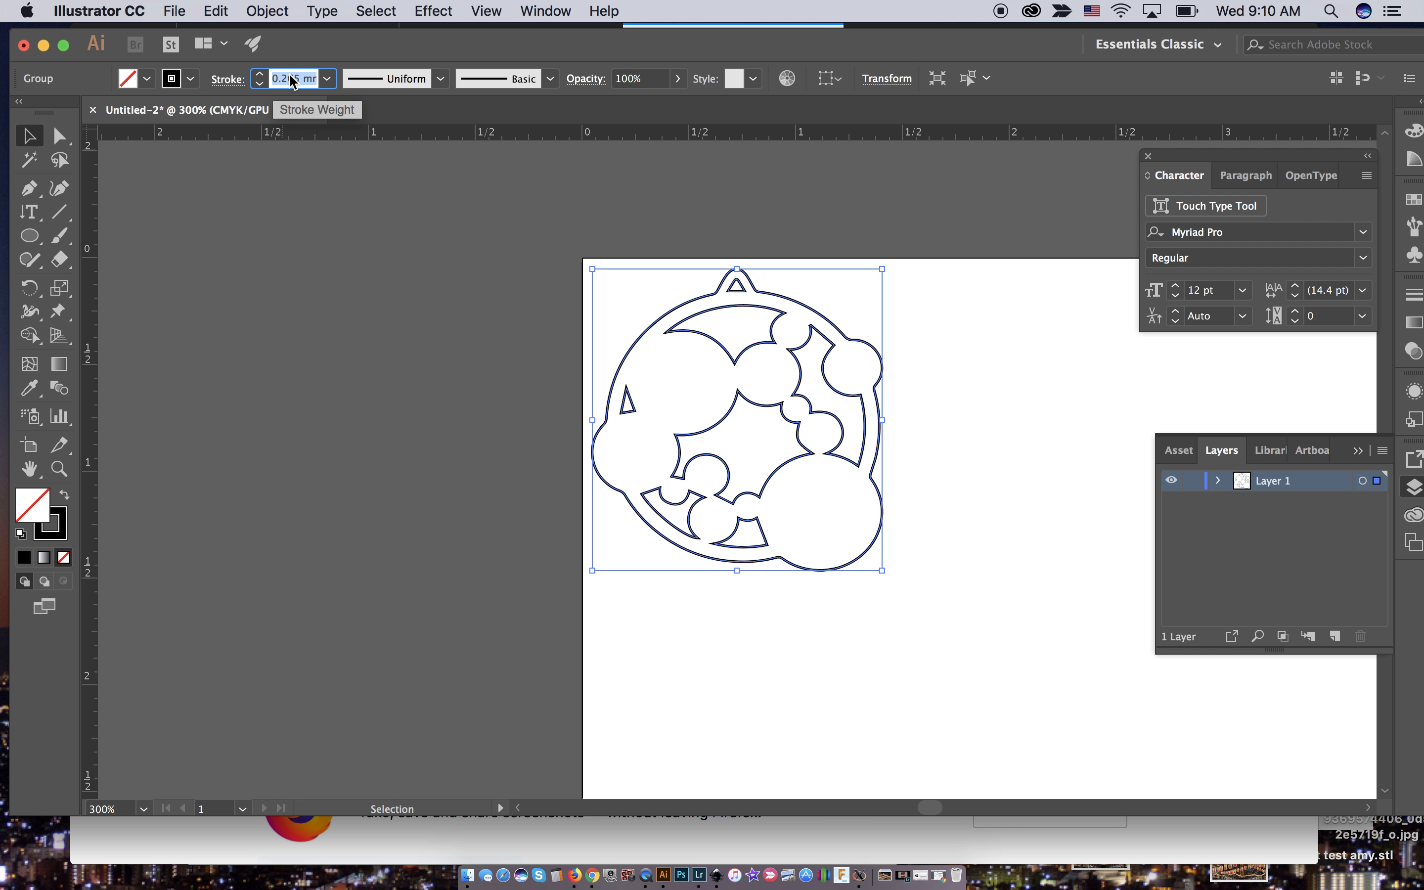
pyautogui.write('.001')
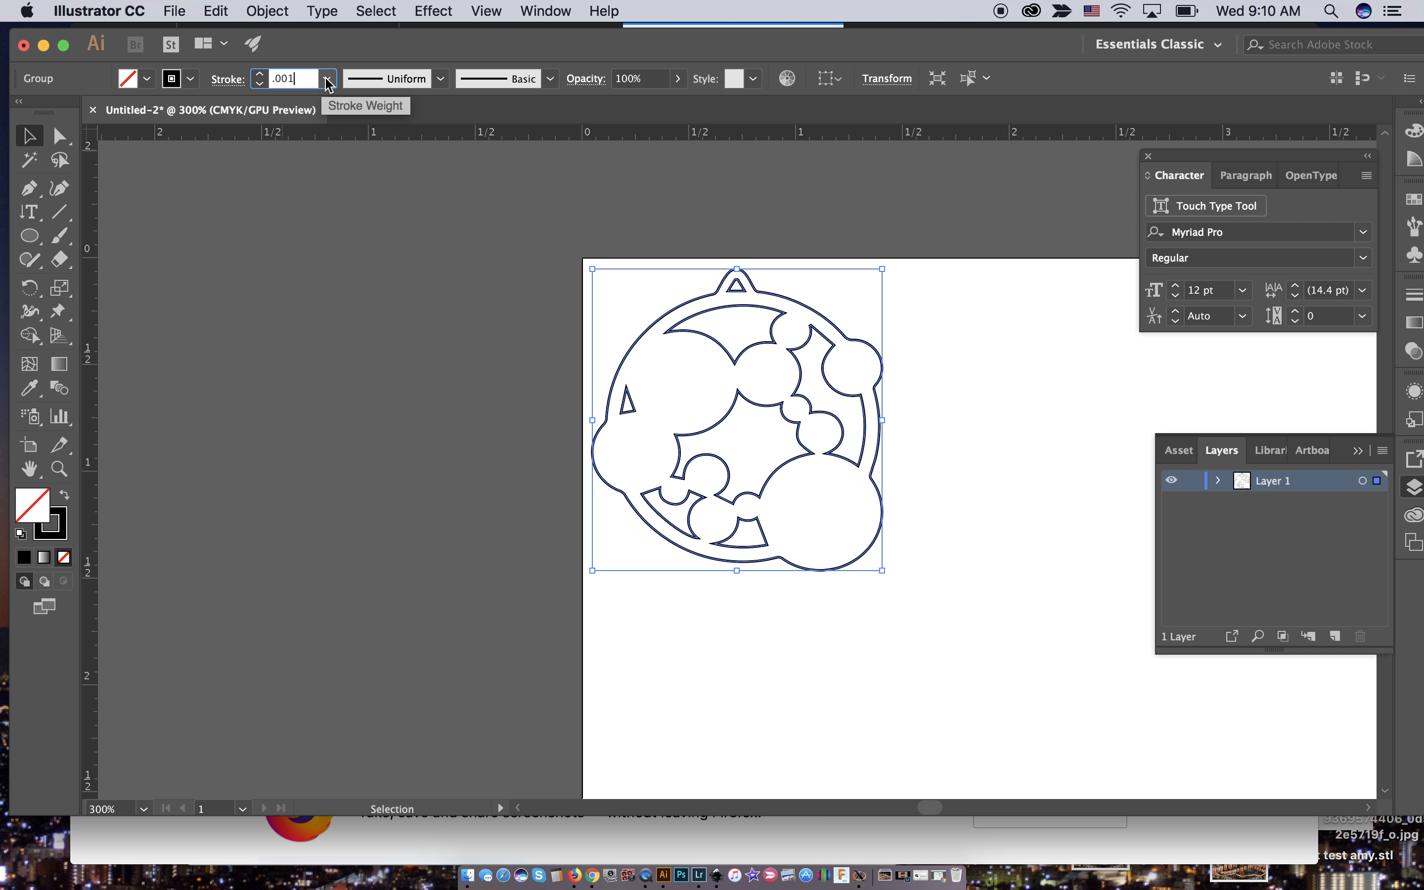
pyautogui.press('Return')
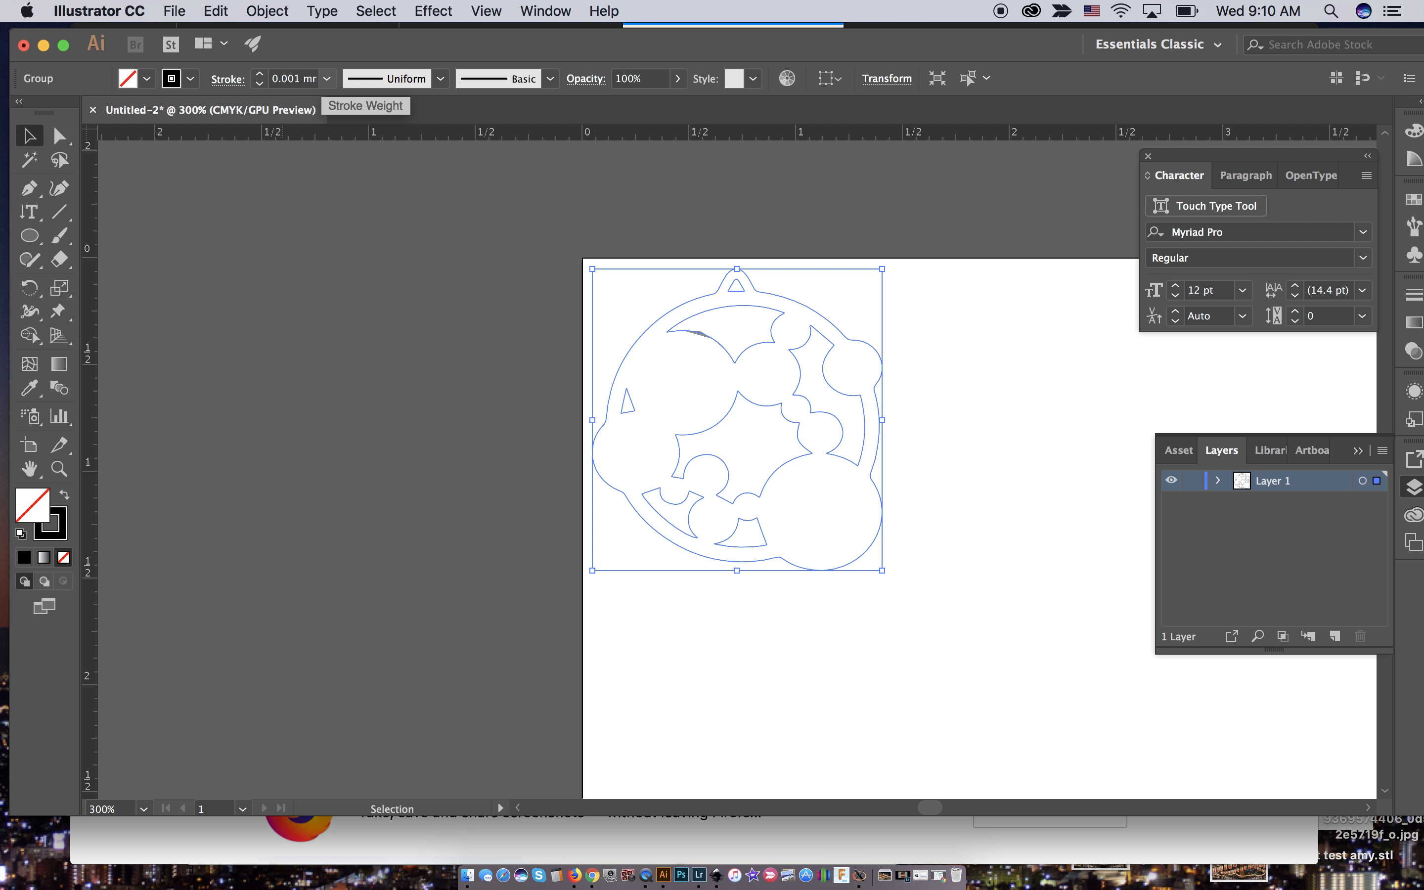
# Deselect the pendant and examine its hairline outline up close for stroke quality
pyautogui.press('super+equal')
pyautogui.press('super+equal')
pyautogui.press('super+equal')
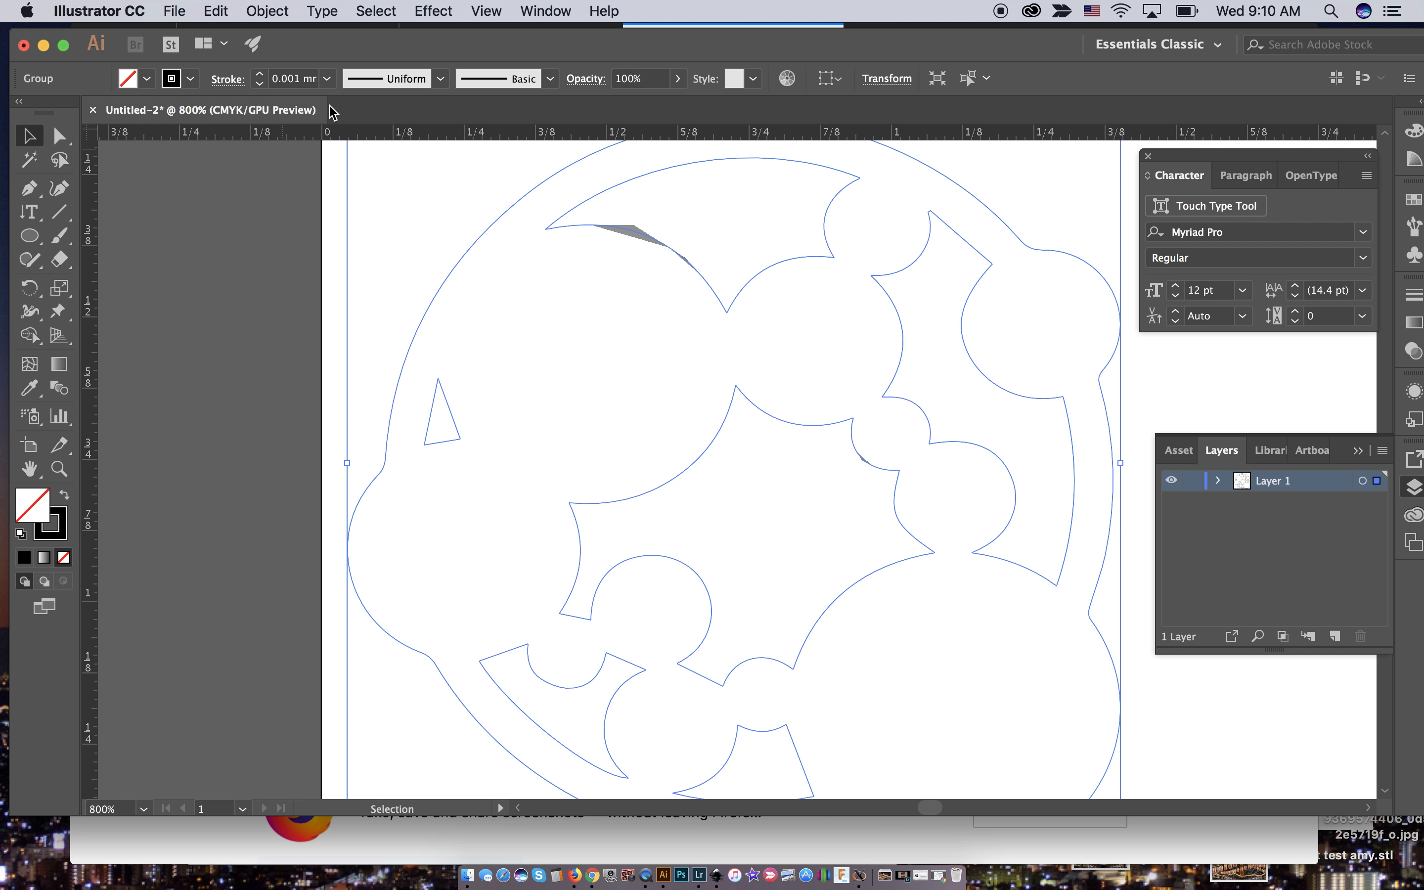
pyautogui.click(289, 317)
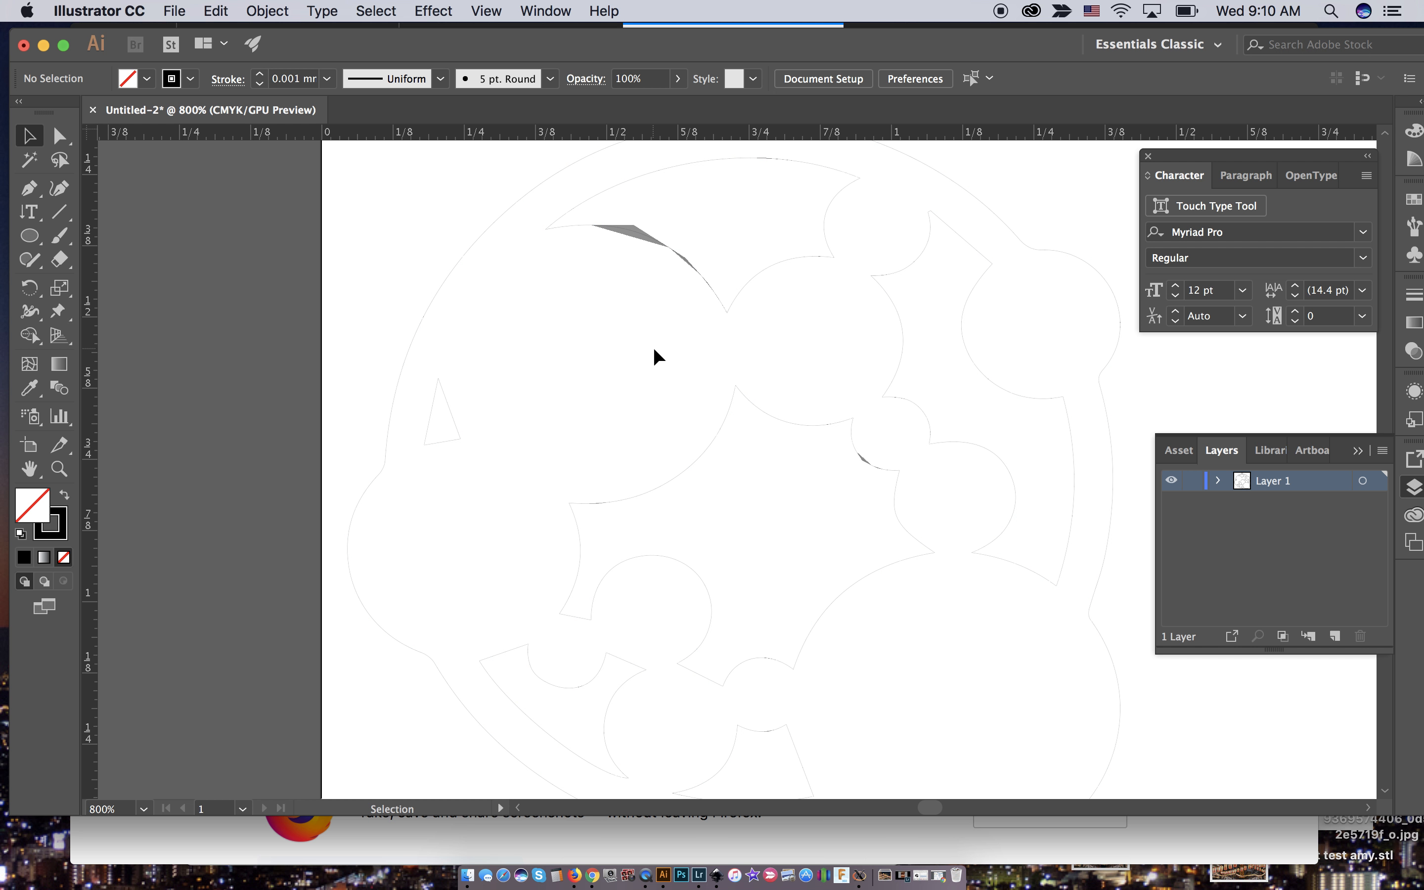
pyautogui.press('a')
pyautogui.press('super+minus')
pyautogui.press('v')
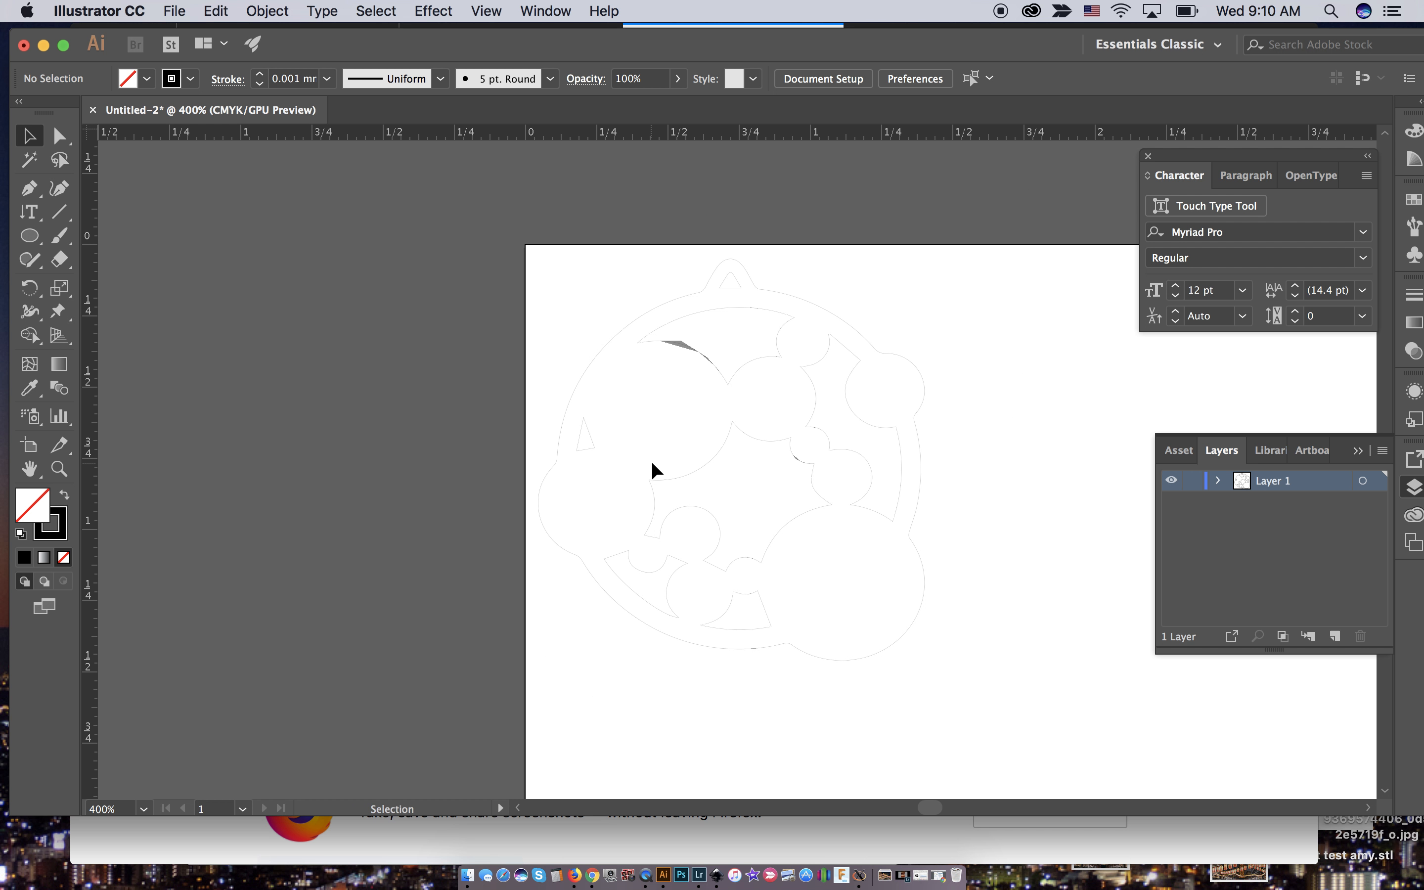